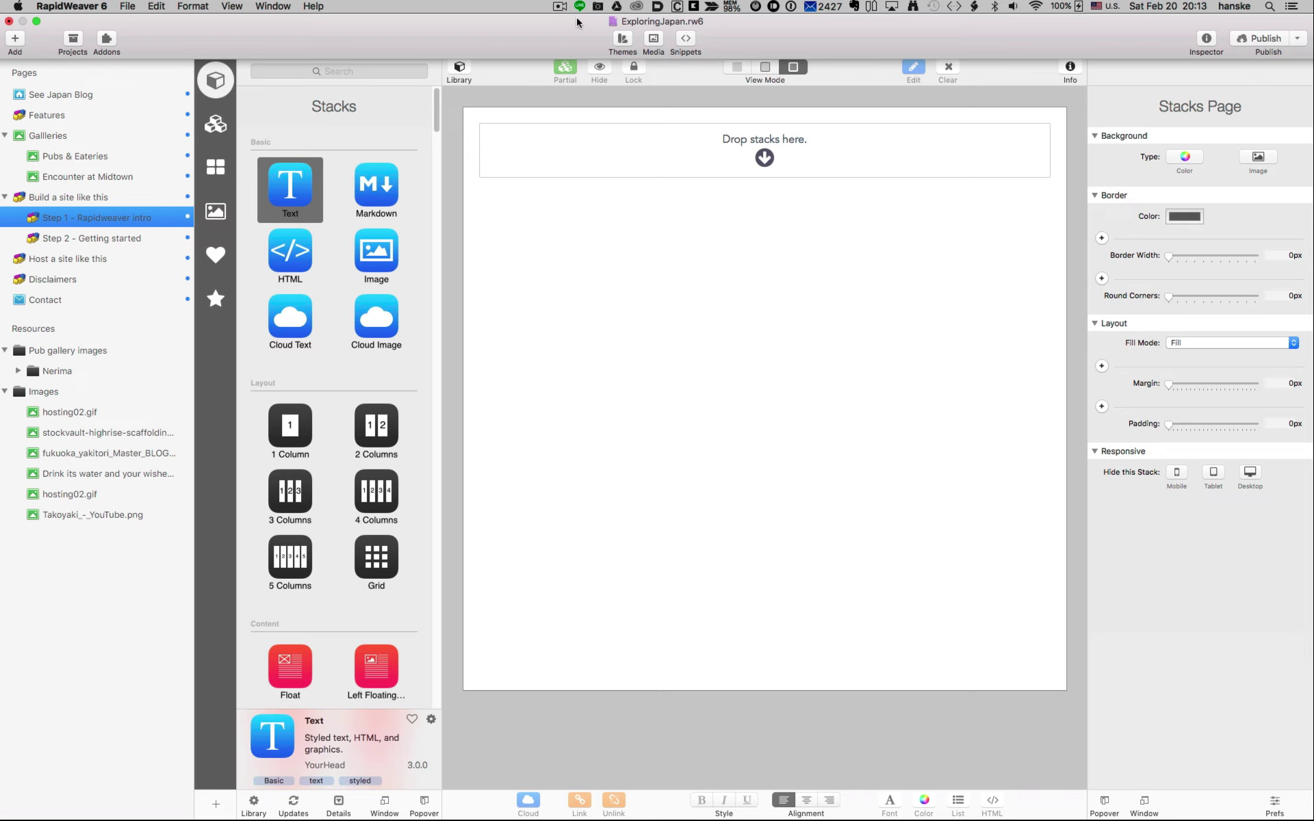
# Switch the RapidWeaver project window to full screen with Ctrl+Cmd+F
pyautogui.press('ctrl+super+f')
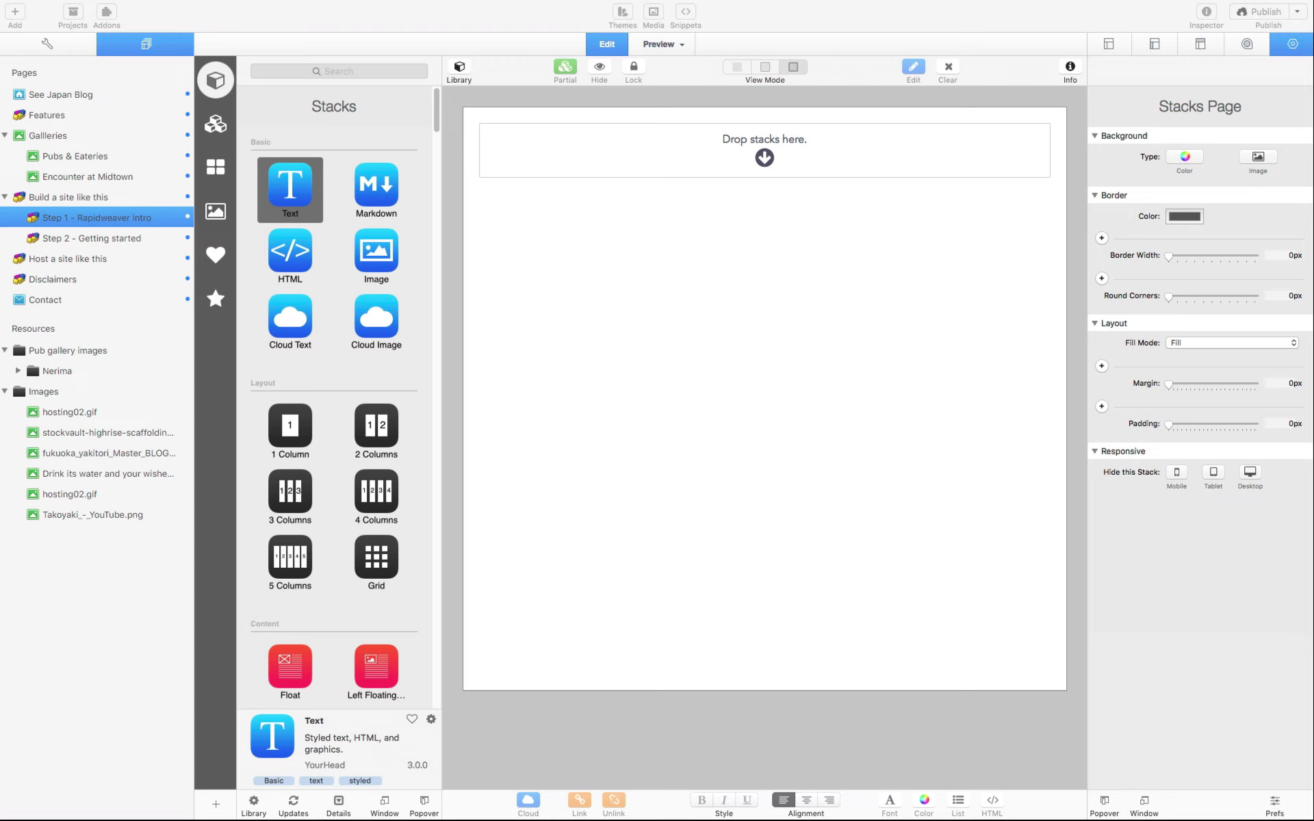
# Drag the laughing-man photo from Resources onto the empty page as an Image stack
pyautogui.moveTo(45, 300); pyautogui.dragTo(764, 158)
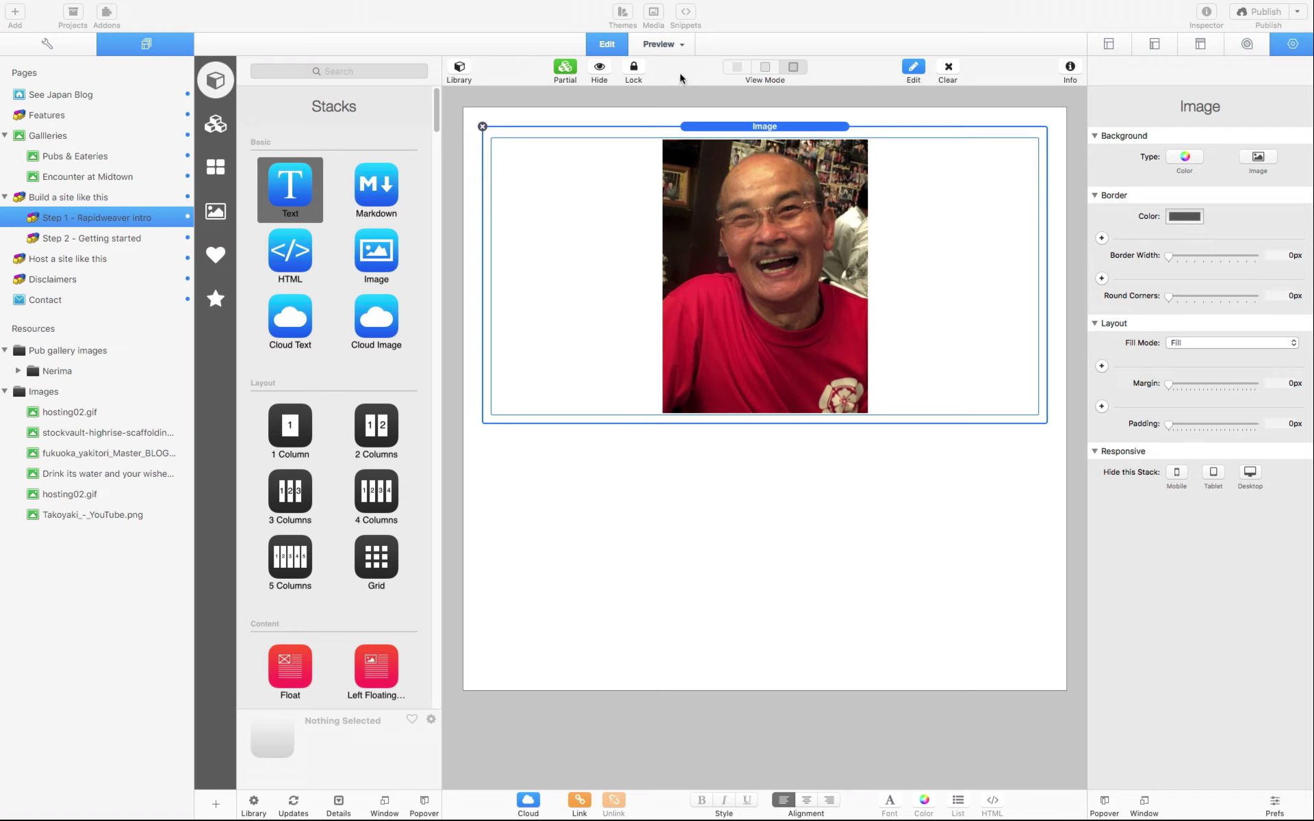
pyautogui.click(664, 45)
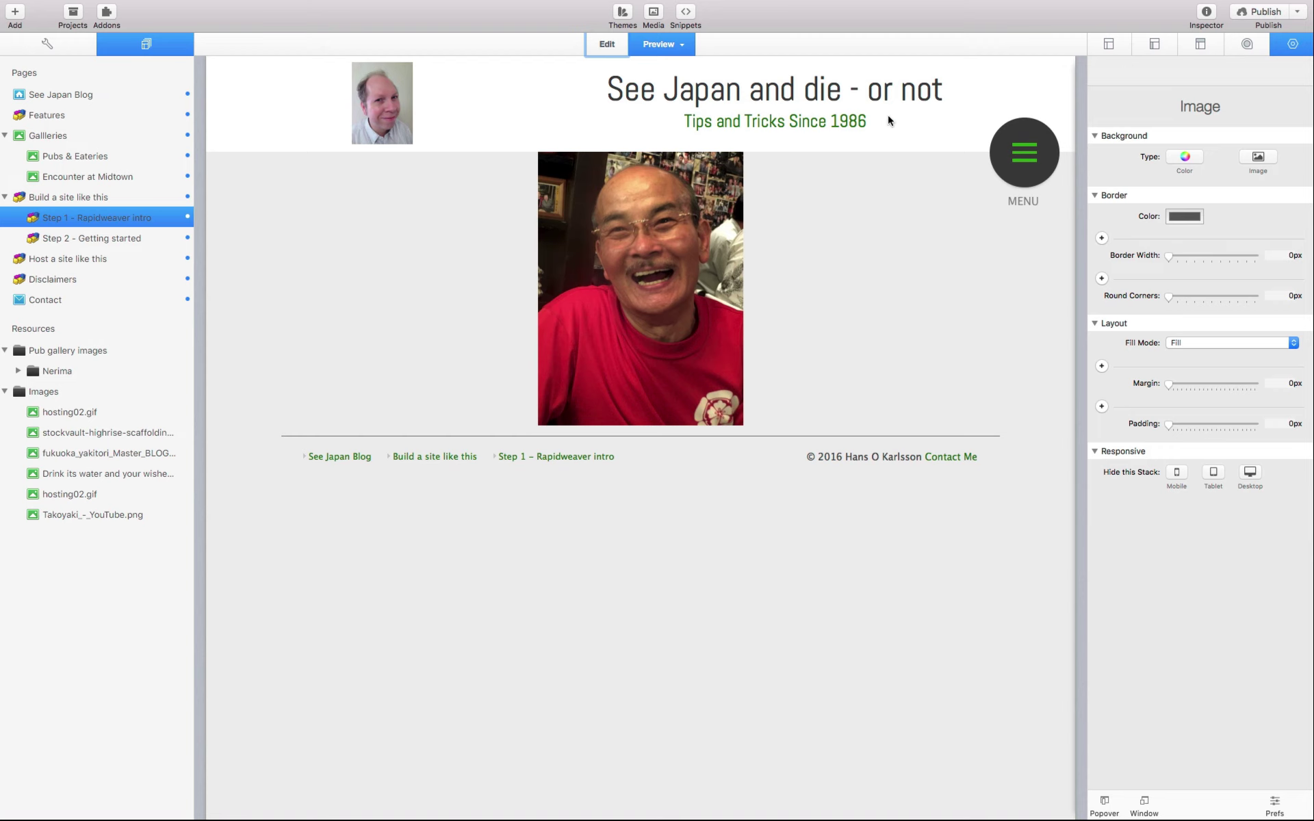
pyautogui.click(606, 45)
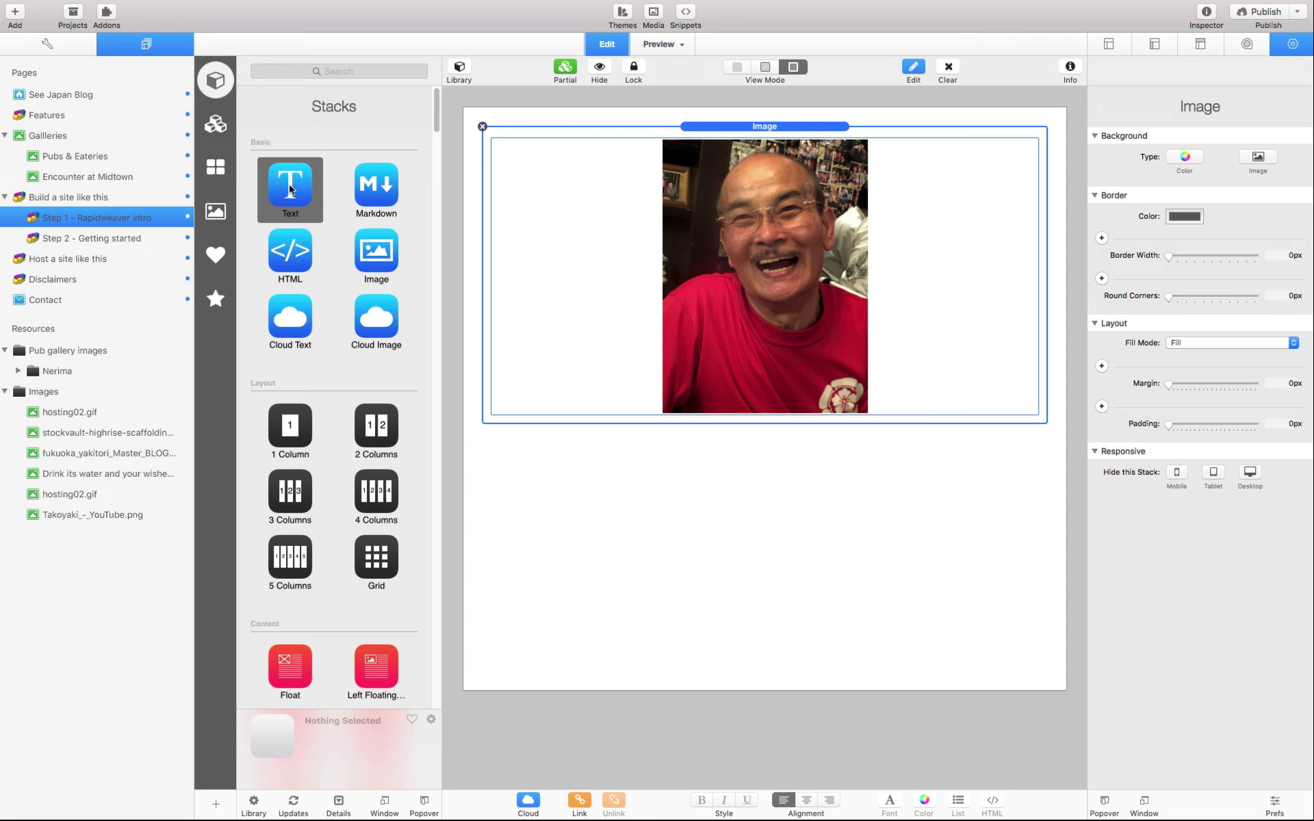
# Add a Lorem ipsum Text stack below the photo and check it in preview
pyautogui.moveTo(290, 189); pyautogui.dragTo(771, 445)
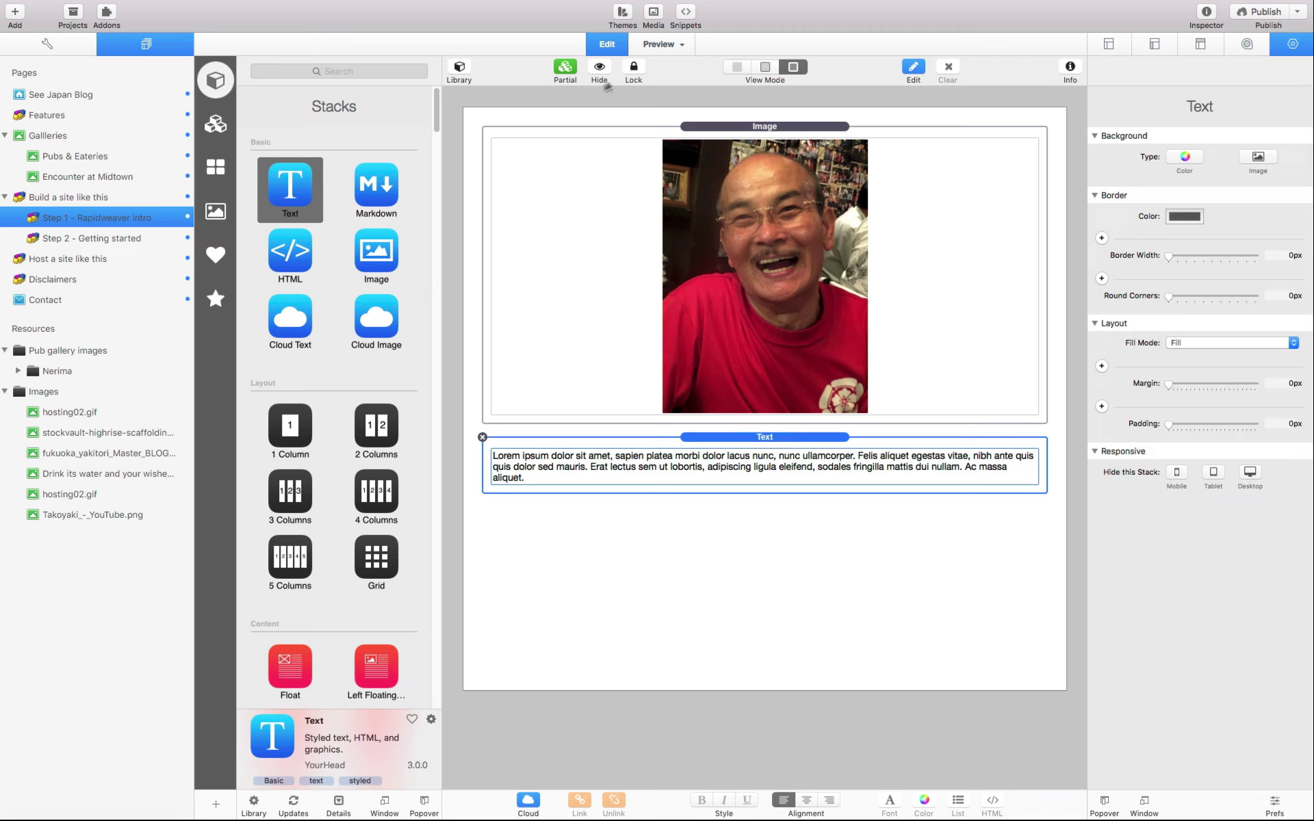
pyautogui.click(659, 44)
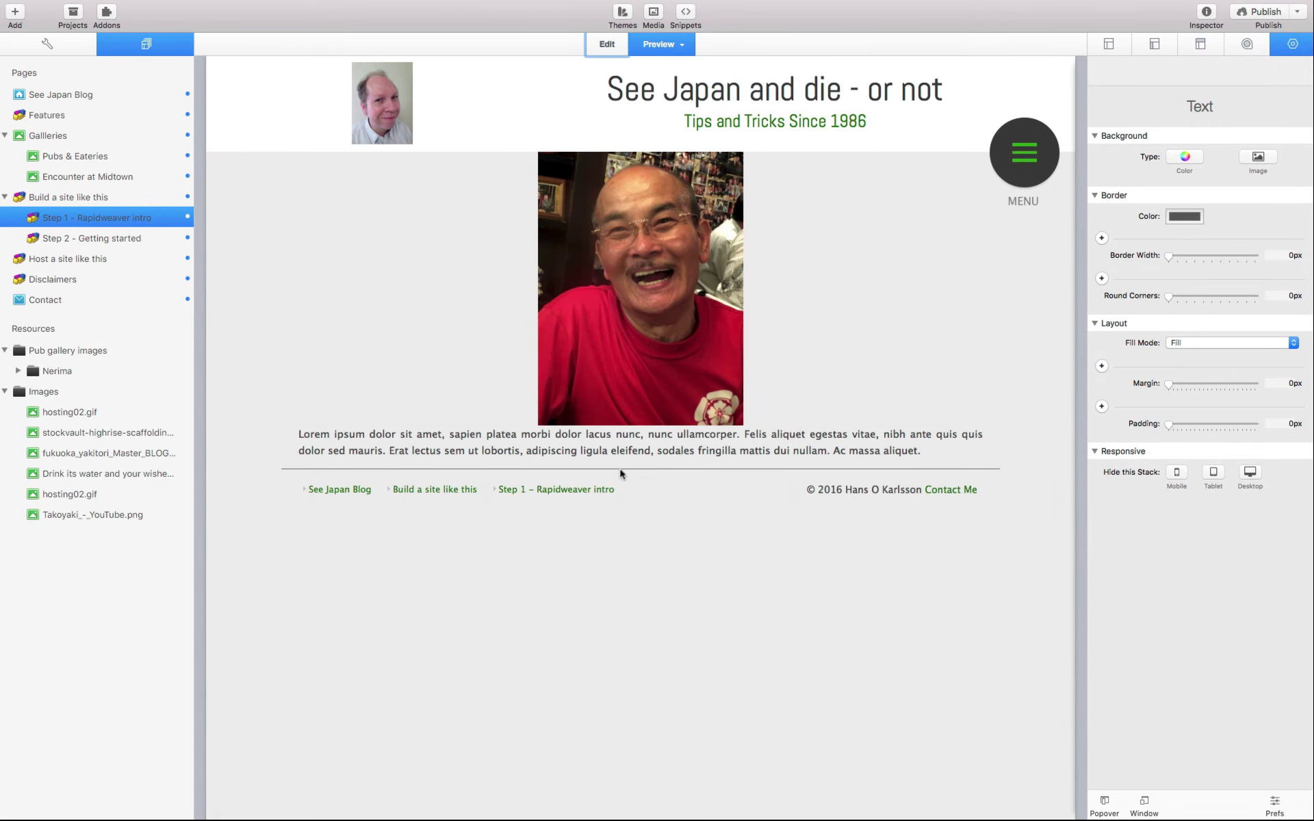
pyautogui.click(609, 49)
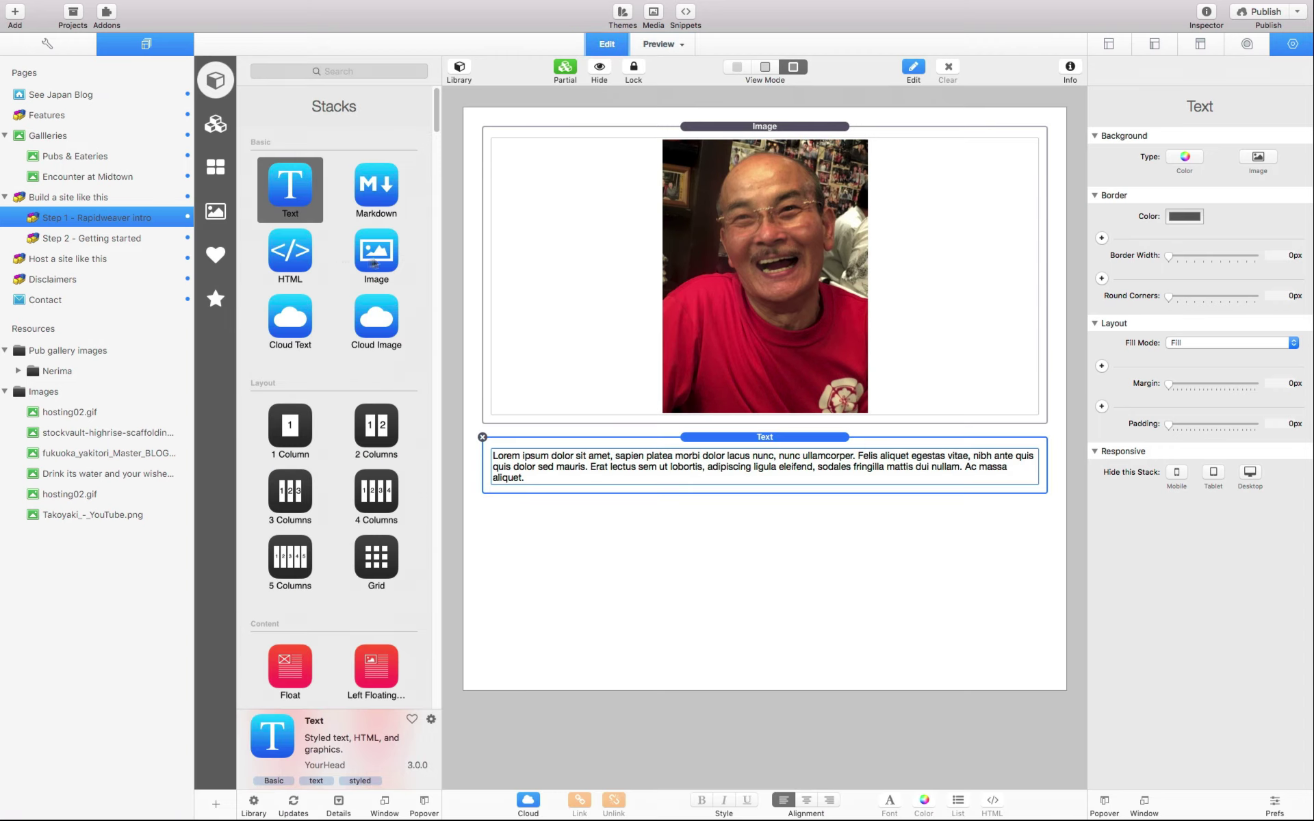
# Insert an HTML stack between the photo and the Lorem ipsum text
pyautogui.click(290, 258)
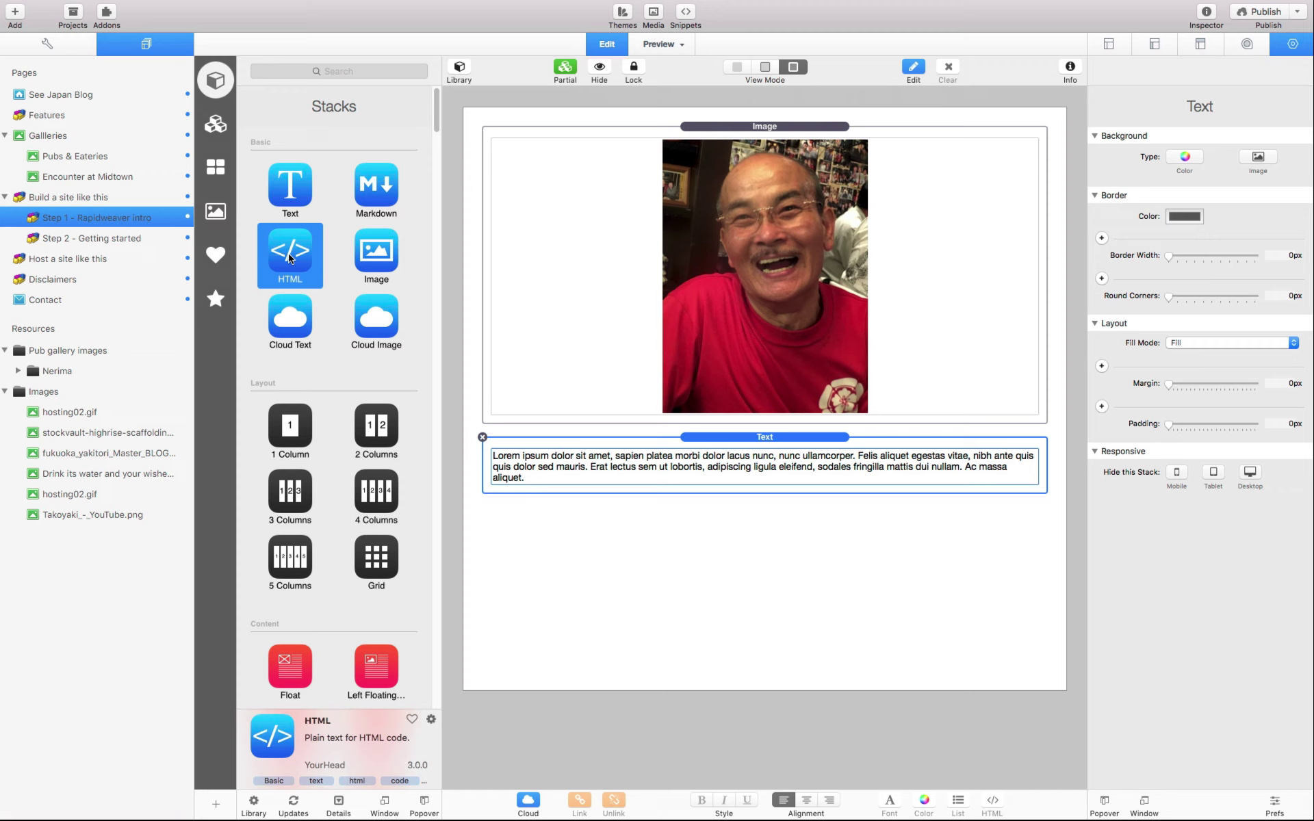
pyautogui.moveTo(288, 258); pyautogui.dragTo(735, 439)
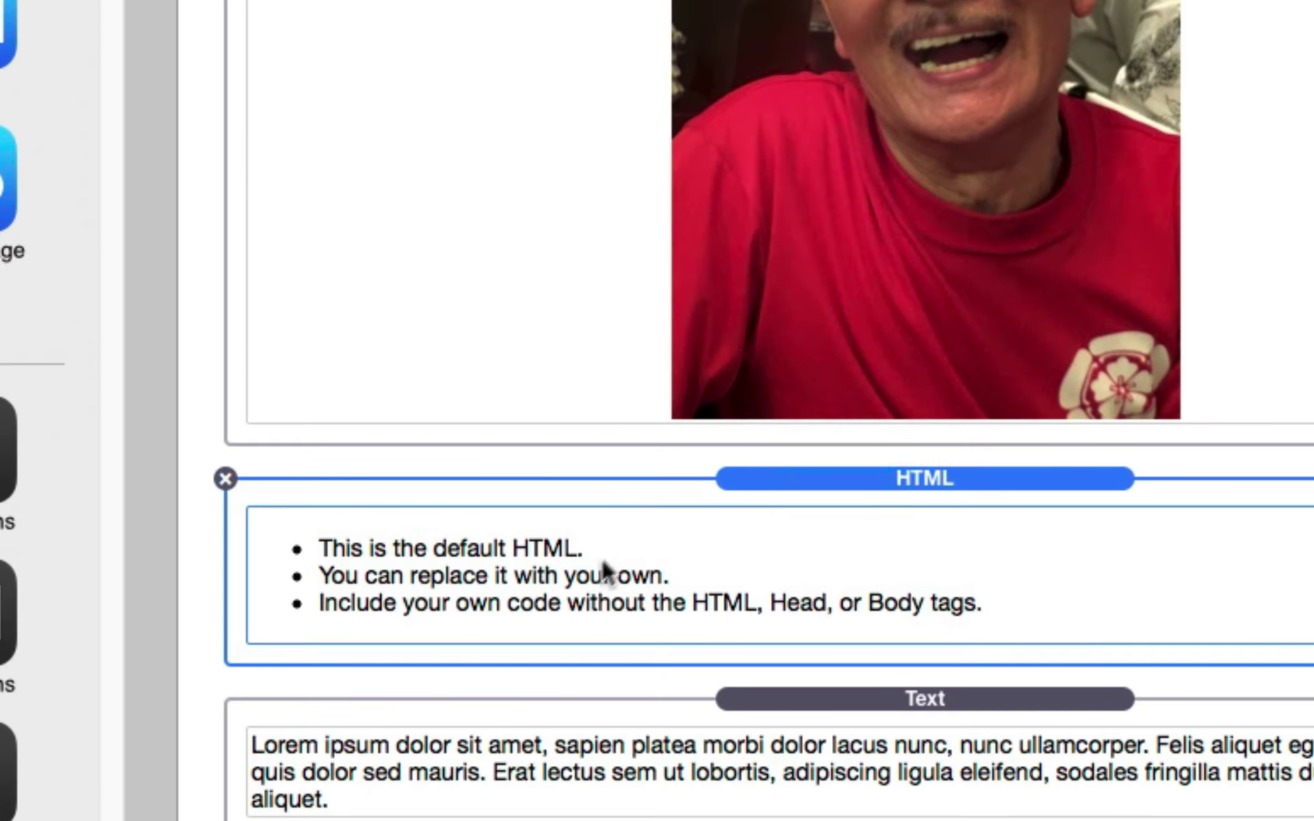
pyautogui.click(633, 472)
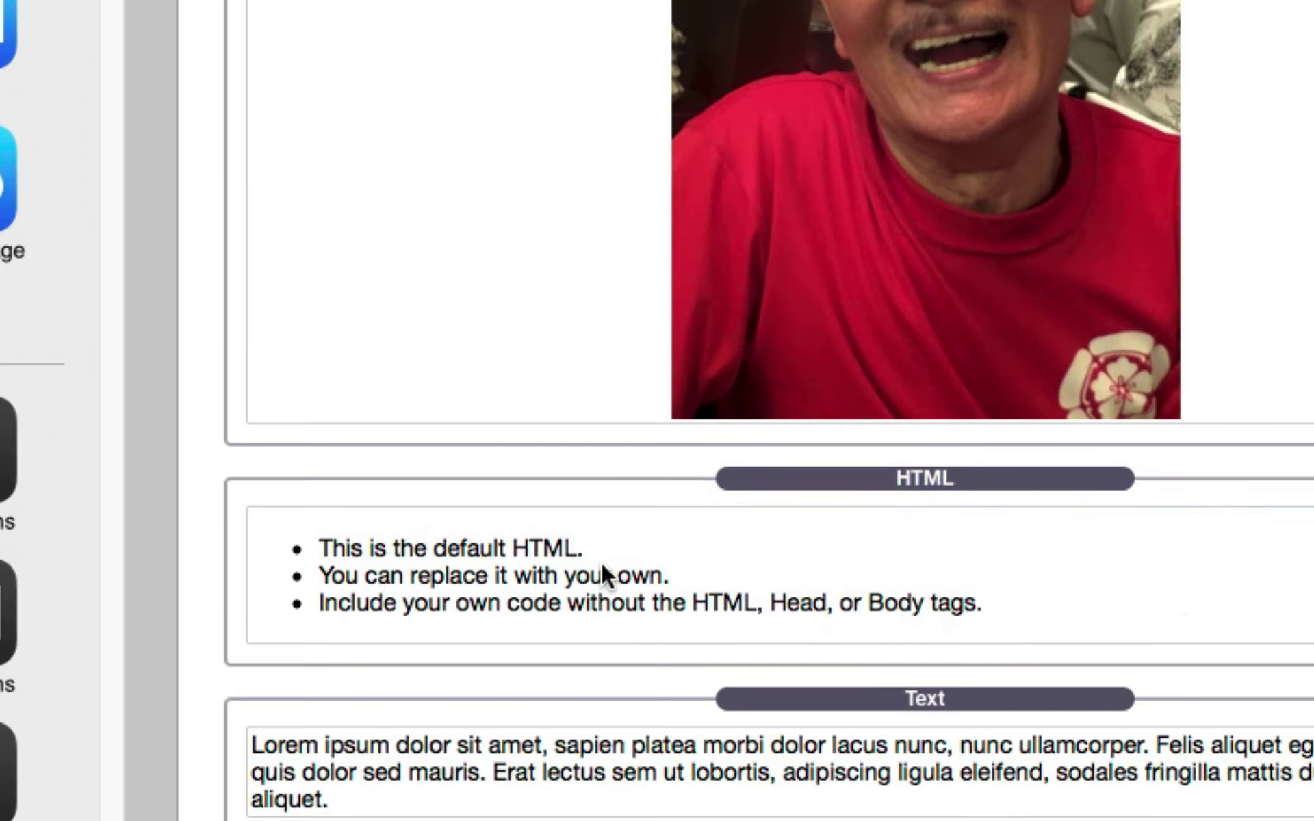
# Replace the HTML stack's default list markup with an <hr> tag
pyautogui.click(584, 565)
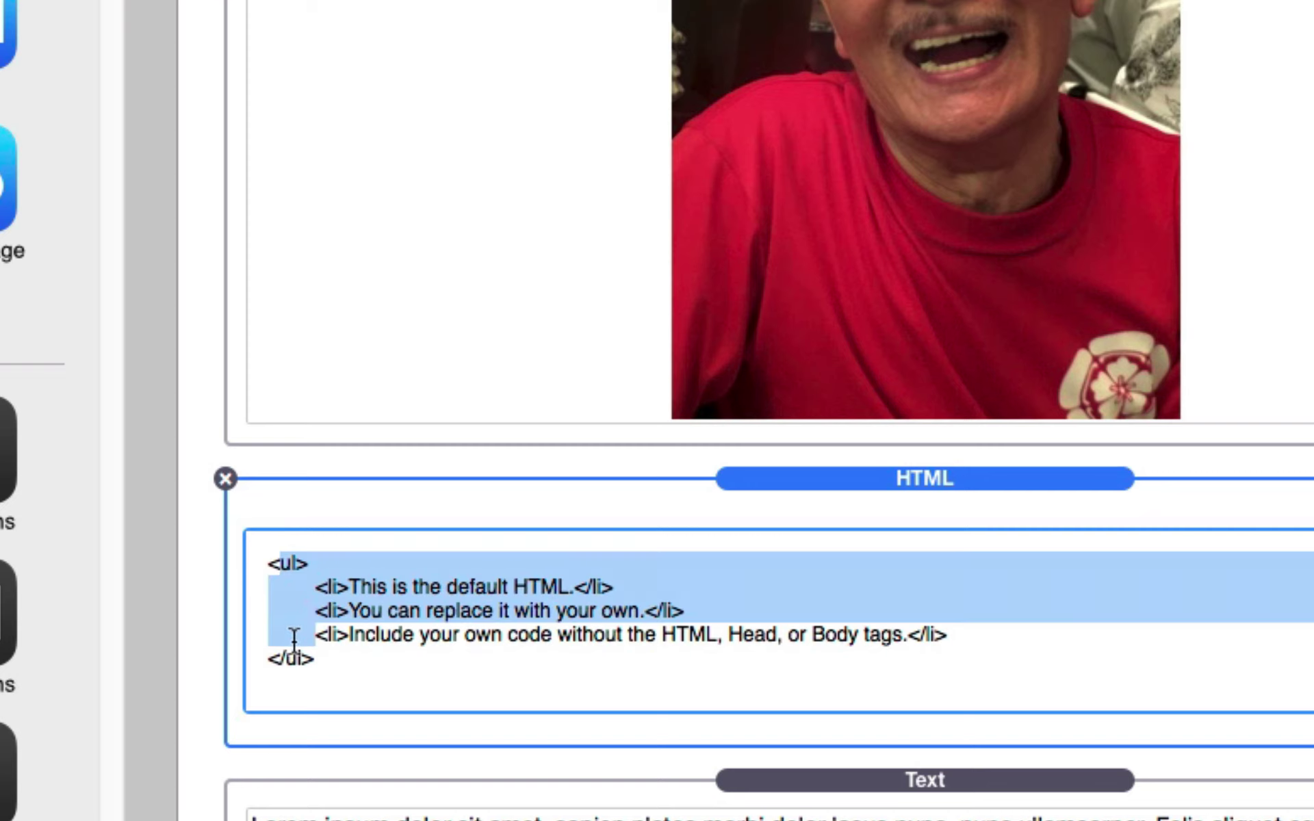
pyautogui.moveTo(294, 639); pyautogui.dragTo(294, 650)
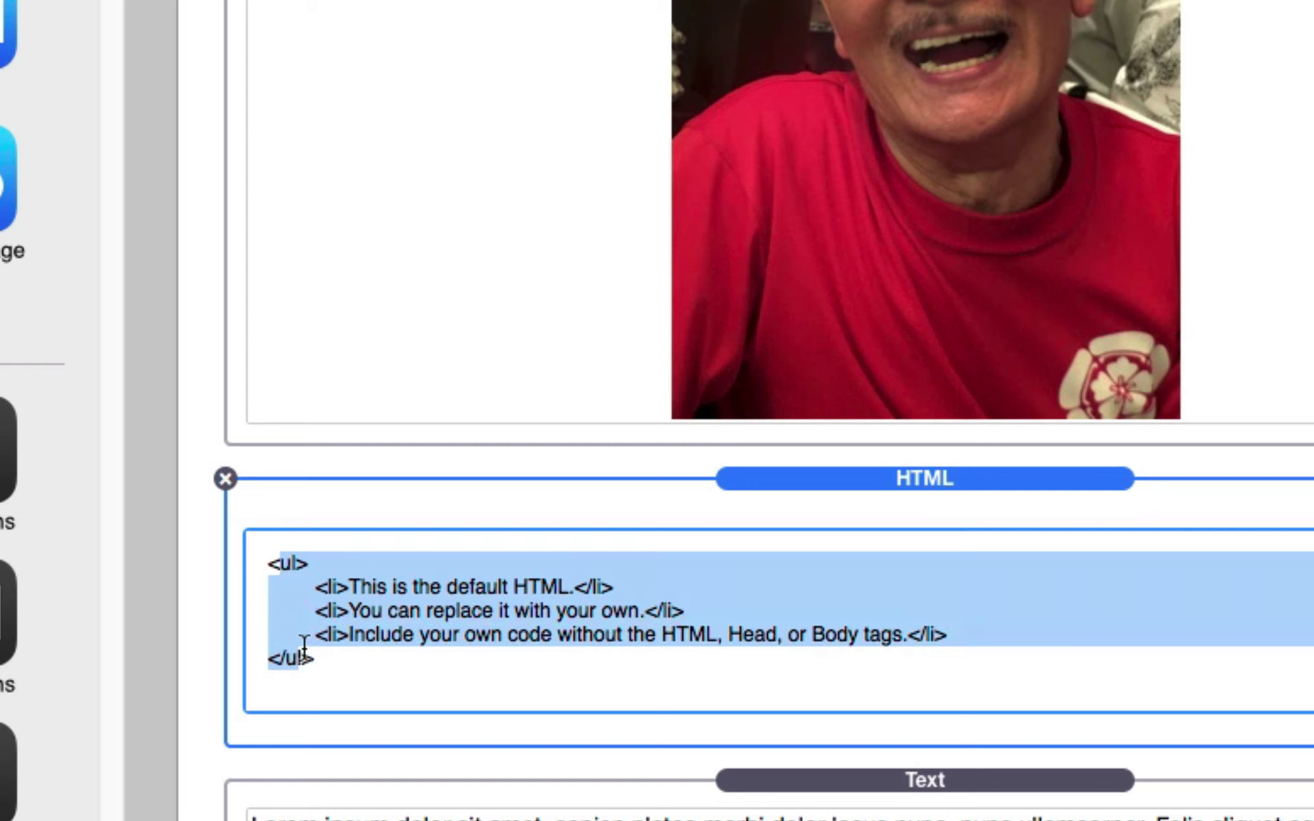
pyautogui.press('BackSpace')
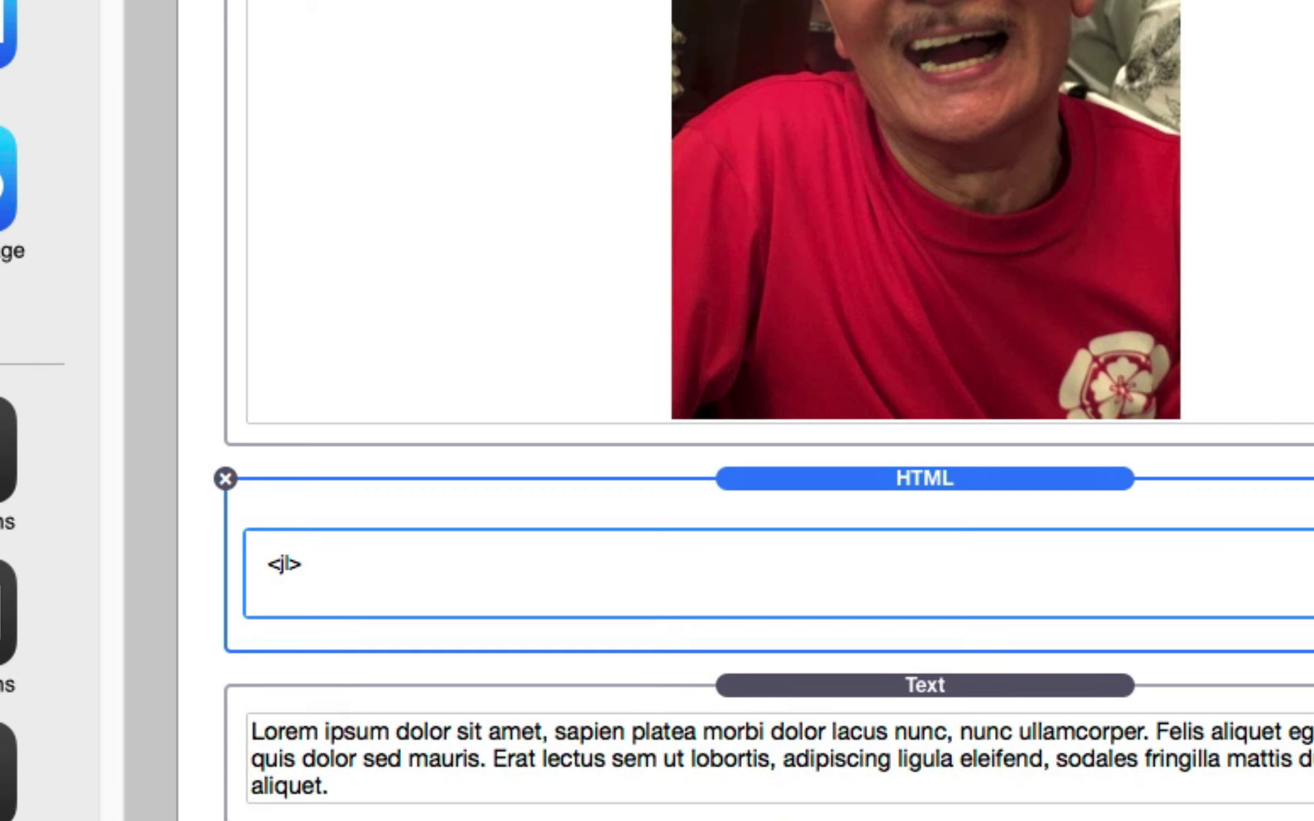
pyautogui.press('BackSpace')
pyautogui.write('i')
pyautogui.press('BackSpace')
pyautogui.write('hr')
pyautogui.press('BackSpace')
pyautogui.press('Escape')
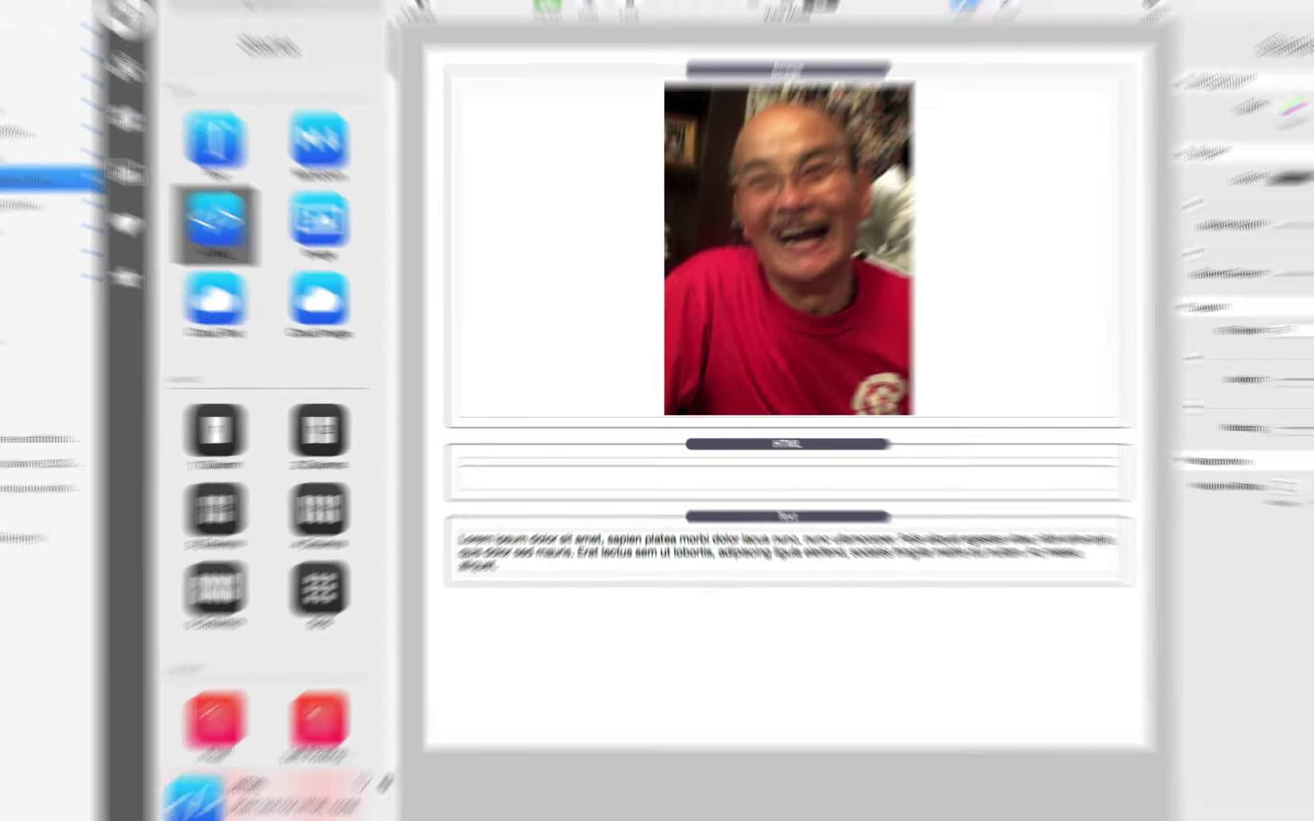
# Preview the page with its new horizontal rule, then select the Image stack
pyautogui.click(660, 46)
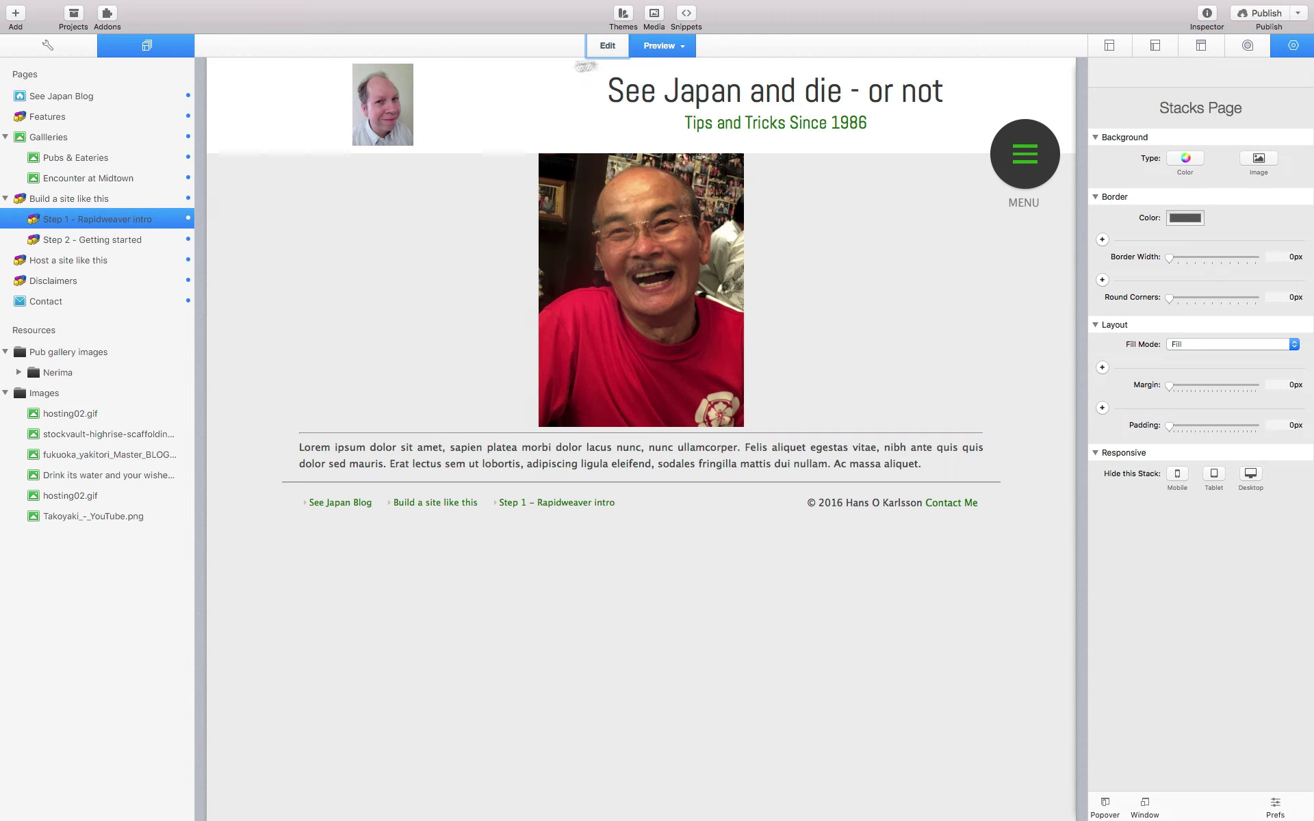
pyautogui.click(611, 52)
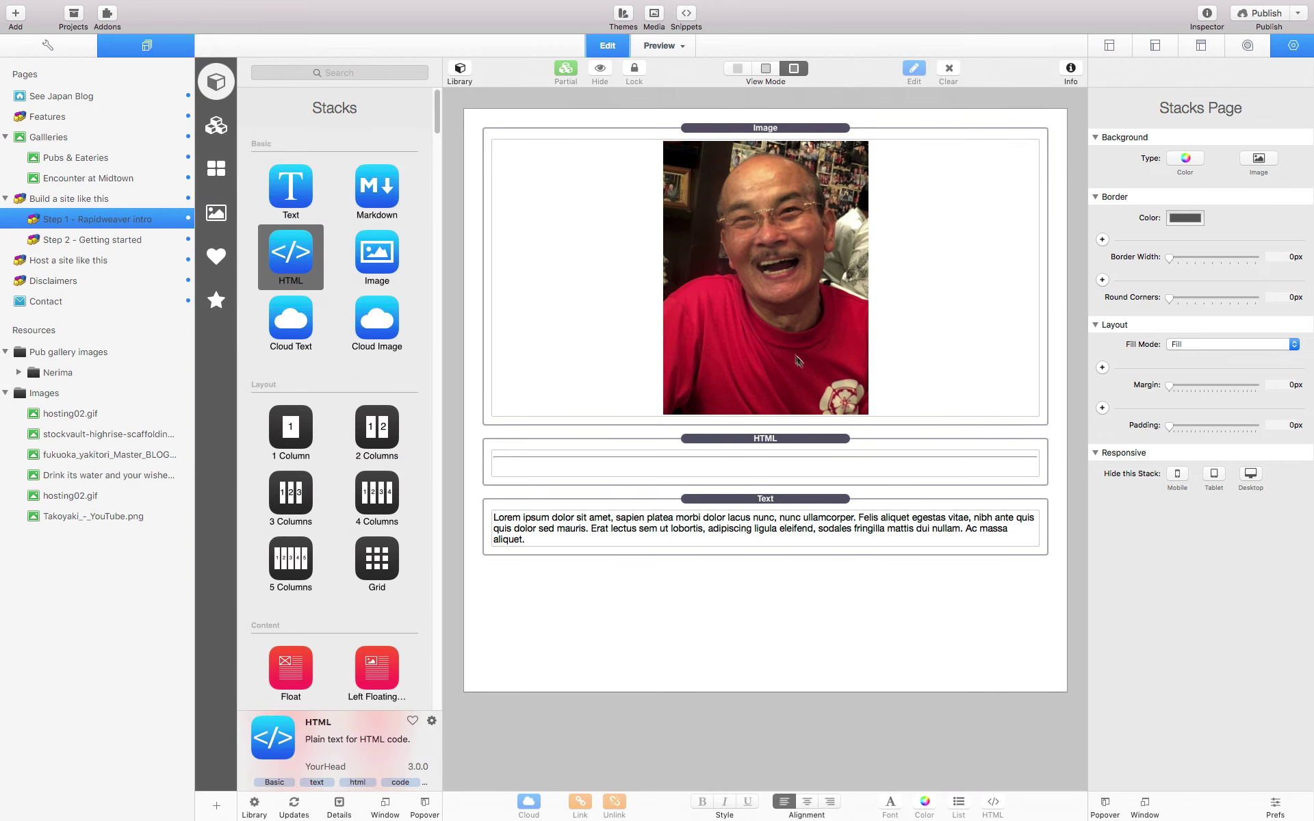
pyautogui.click(769, 333)
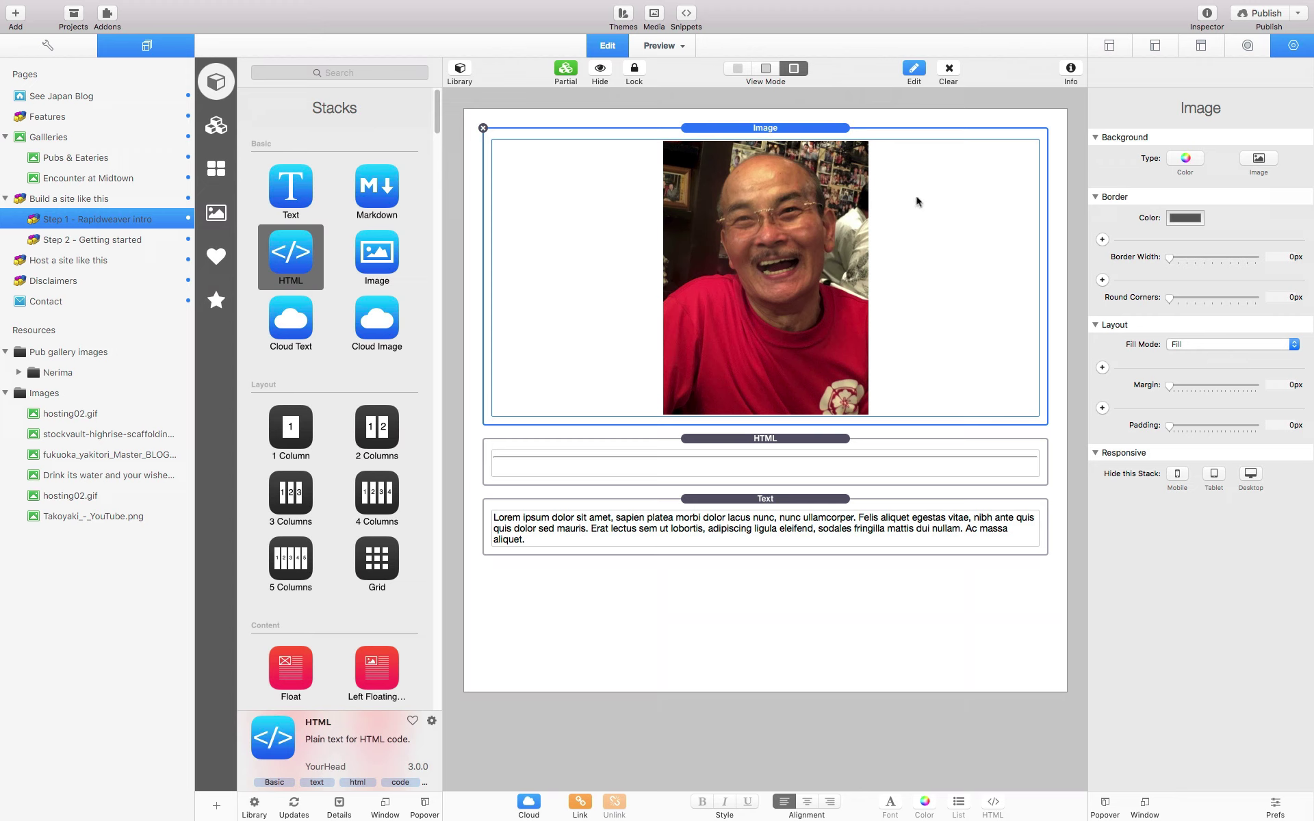
# Set the Image stack's Background Type to Color and preview the grey background
pyautogui.click(1180, 158)
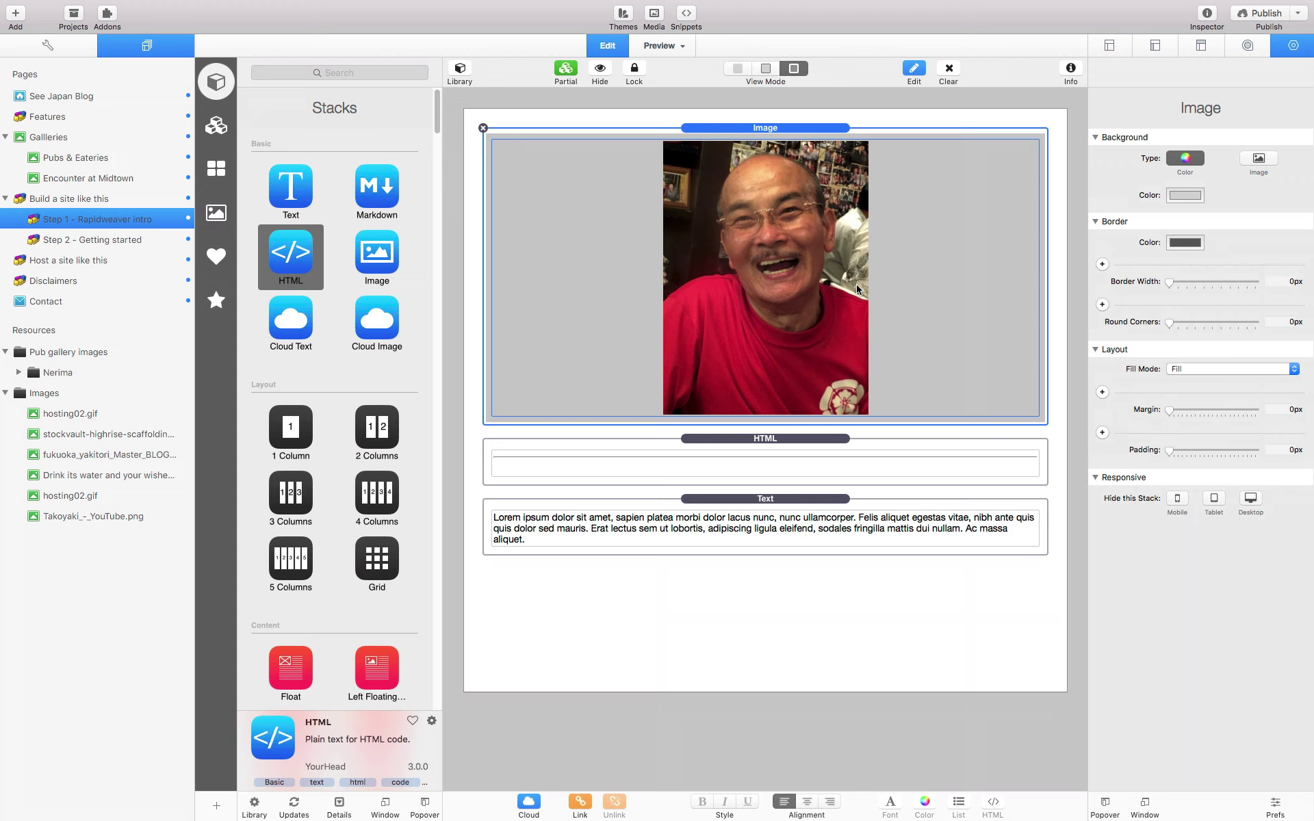
pyautogui.click(662, 46)
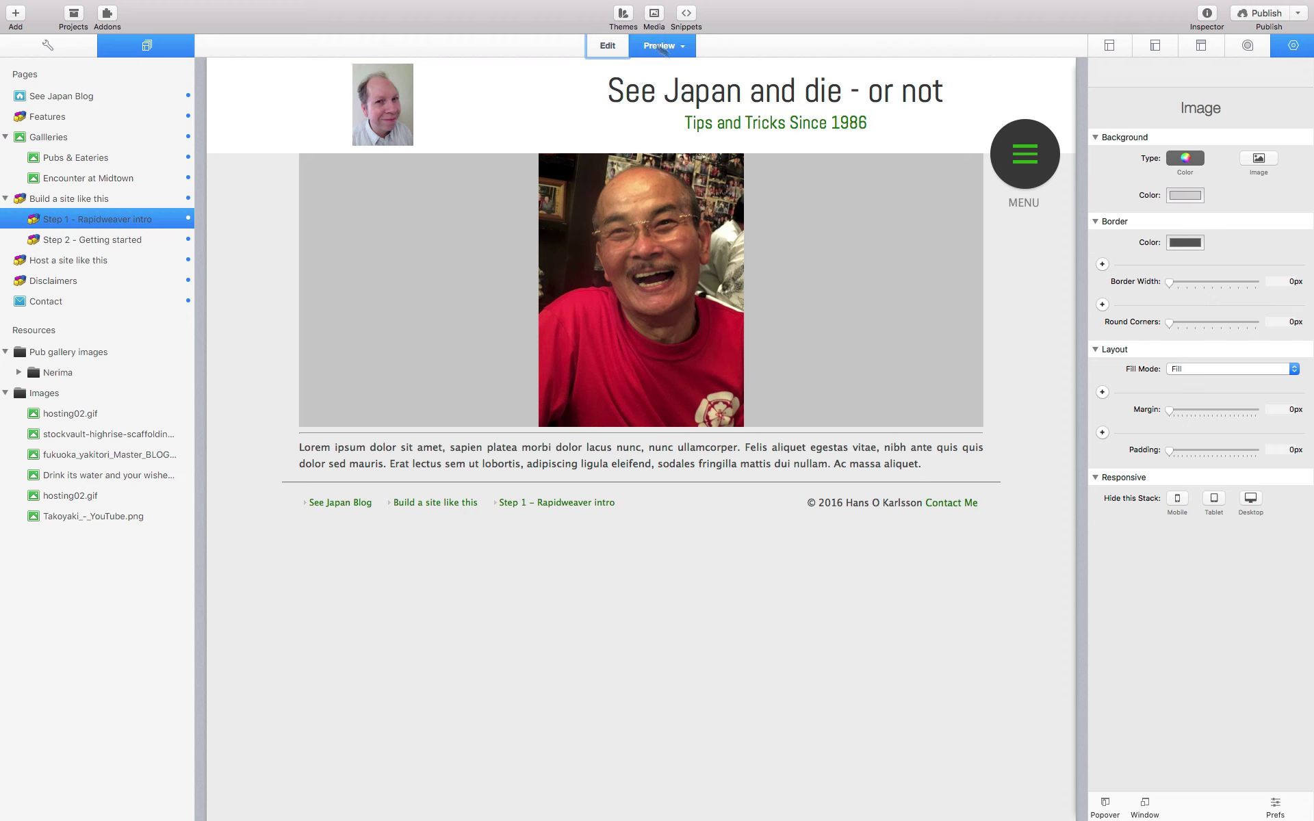
pyautogui.click(609, 46)
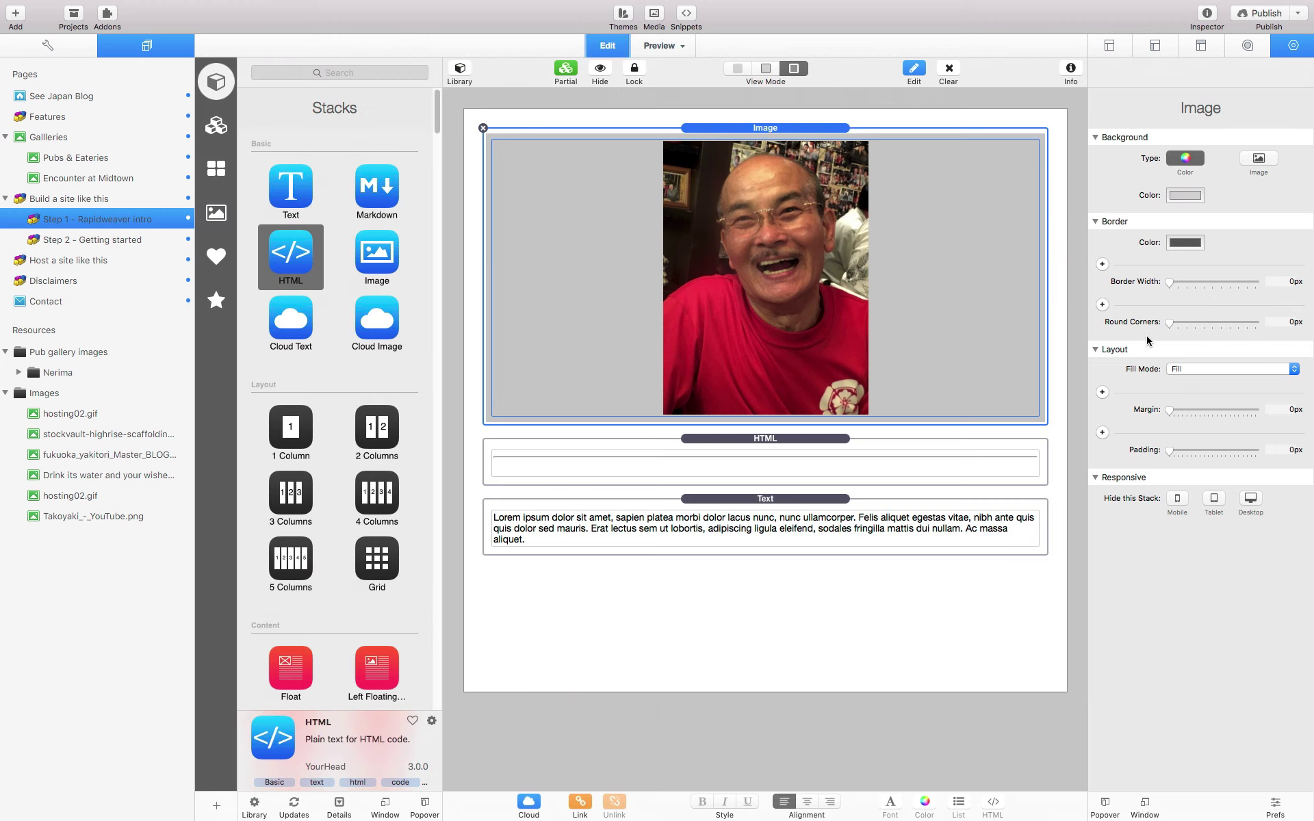
# Set the Image stack's Fill Mode to Flexible with a 50% width
pyautogui.click(1202, 370)
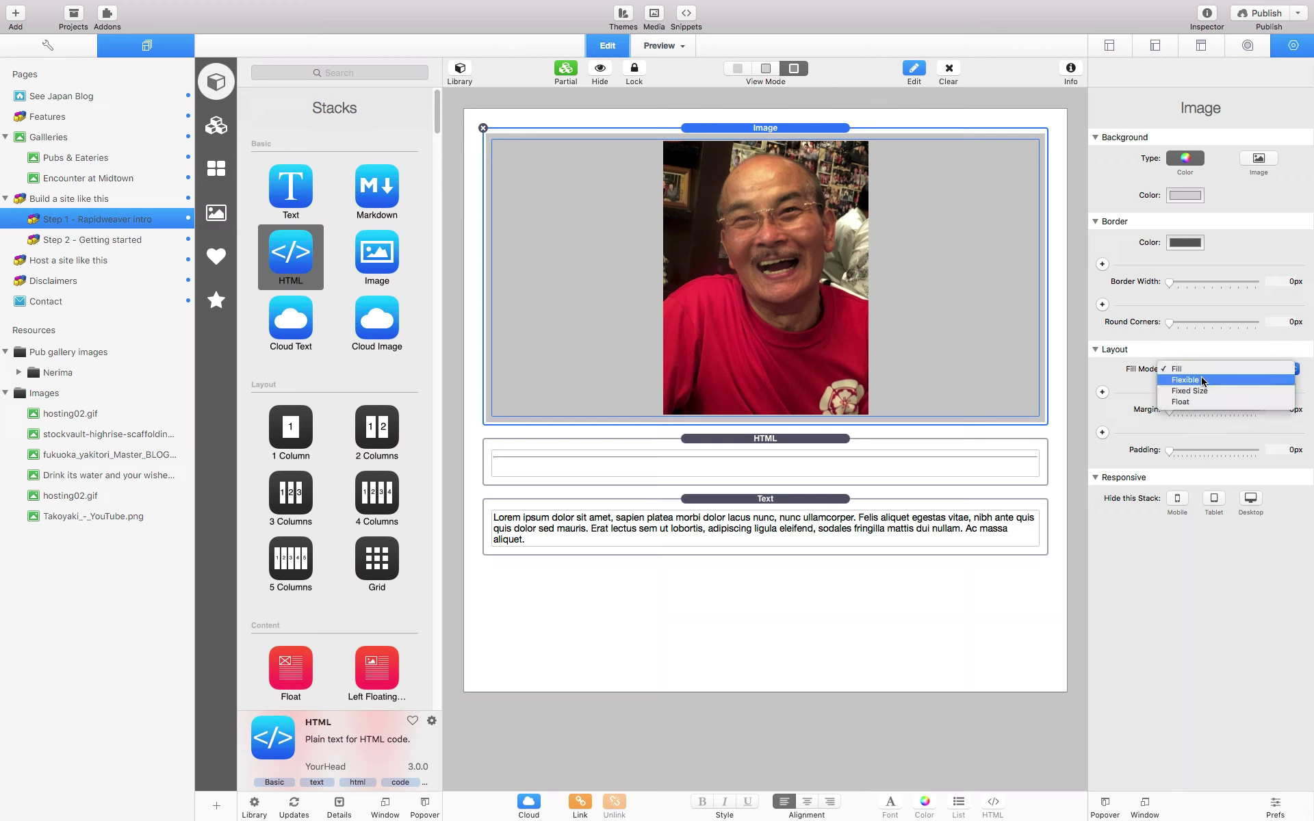
pyautogui.click(1202, 381)
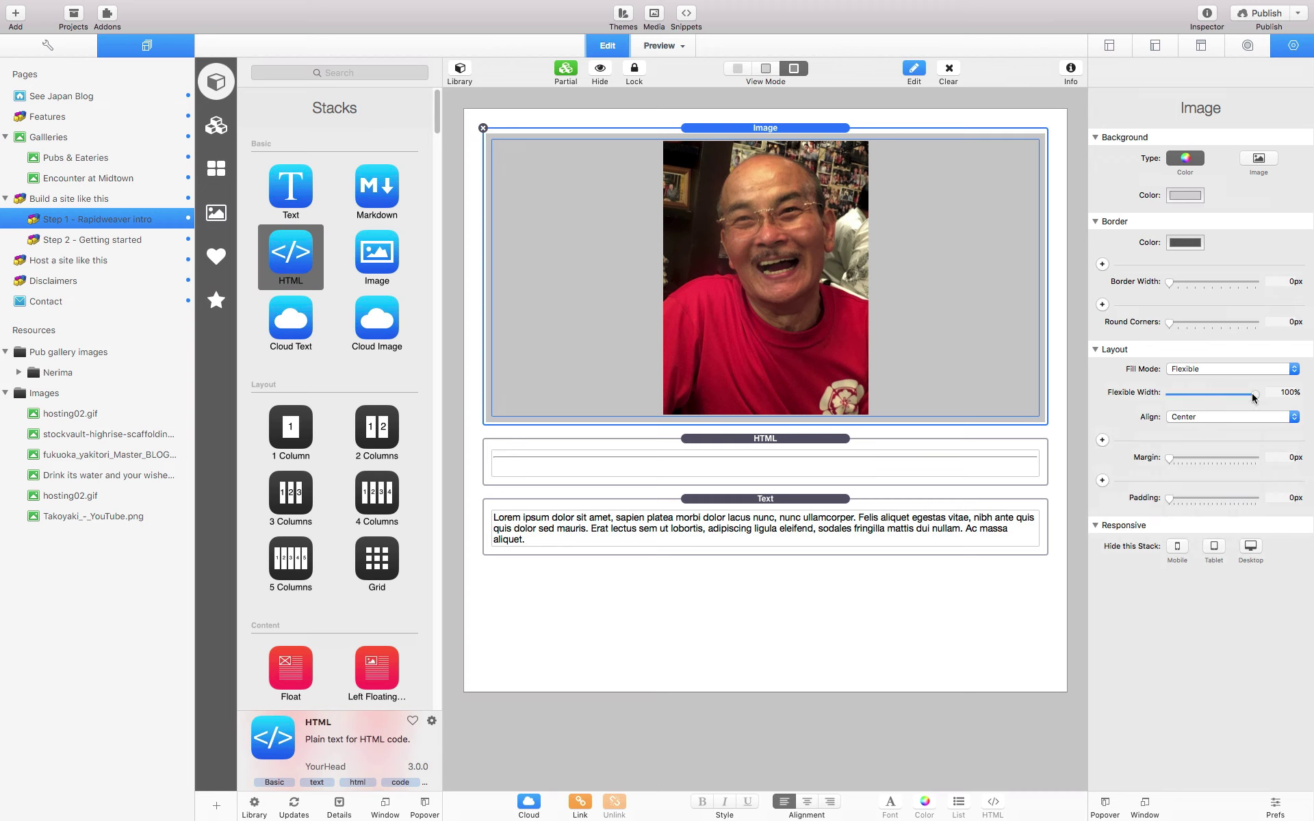
pyautogui.moveTo(1253, 396); pyautogui.dragTo(1209, 397)
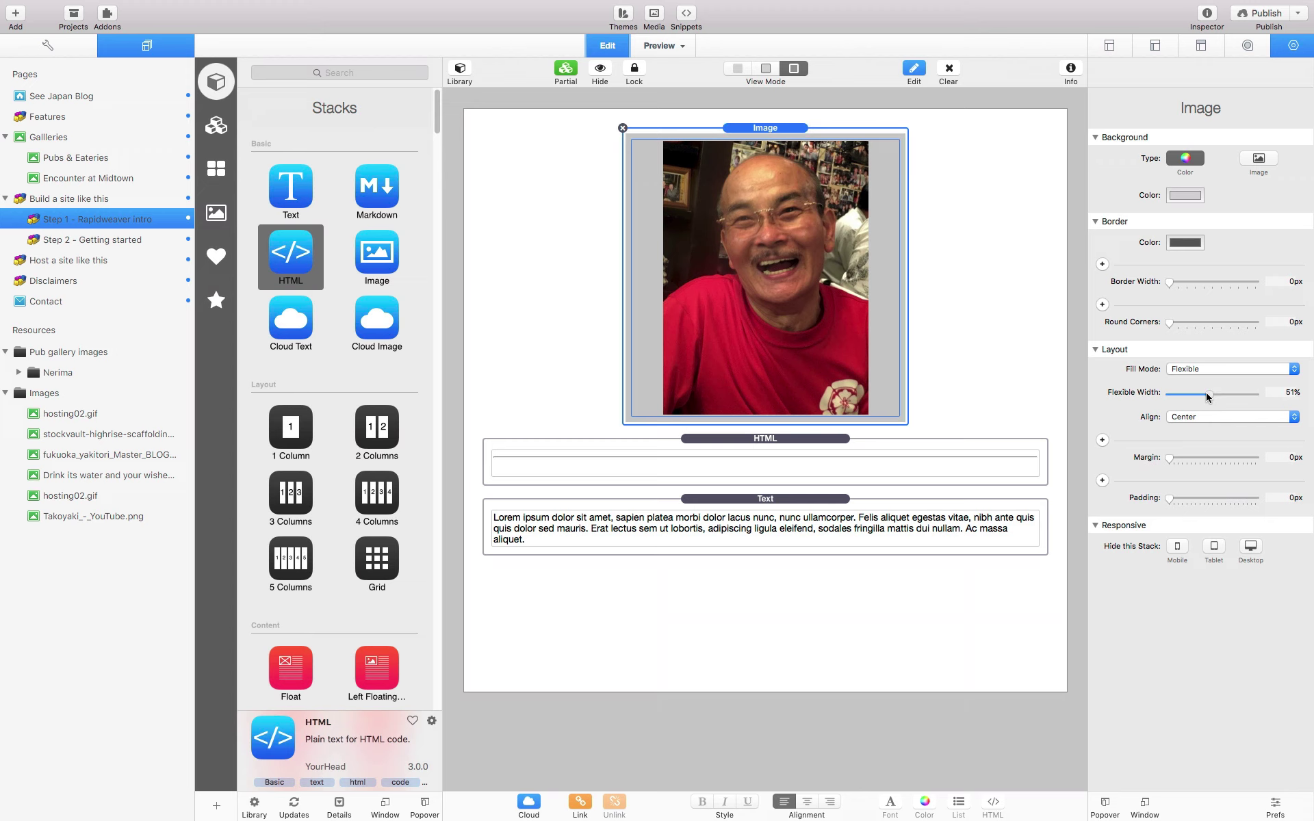
pyautogui.moveTo(1208, 396); pyautogui.dragTo(1207, 396)
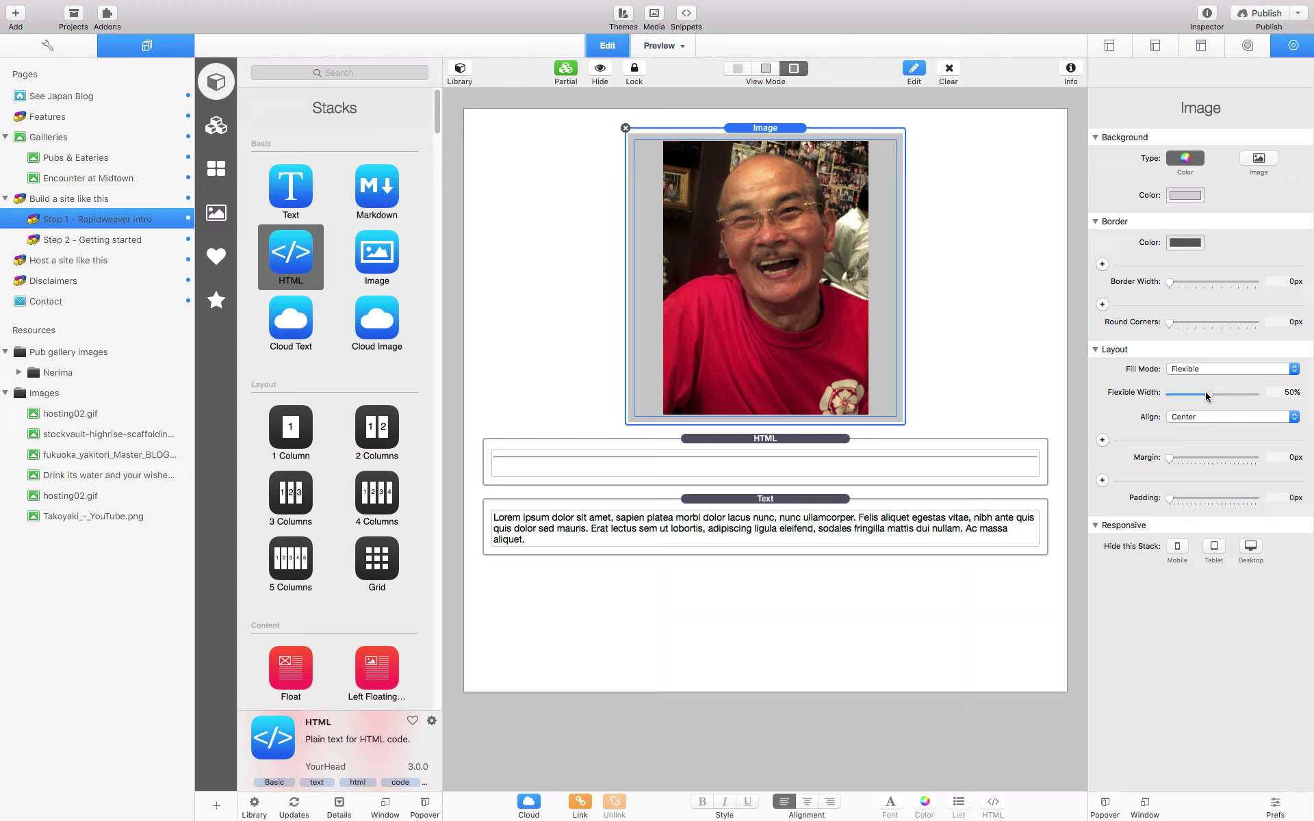
# Set the photo's background colour to dark grey at 17% Gray Scale brightness
pyautogui.click(1185, 196)
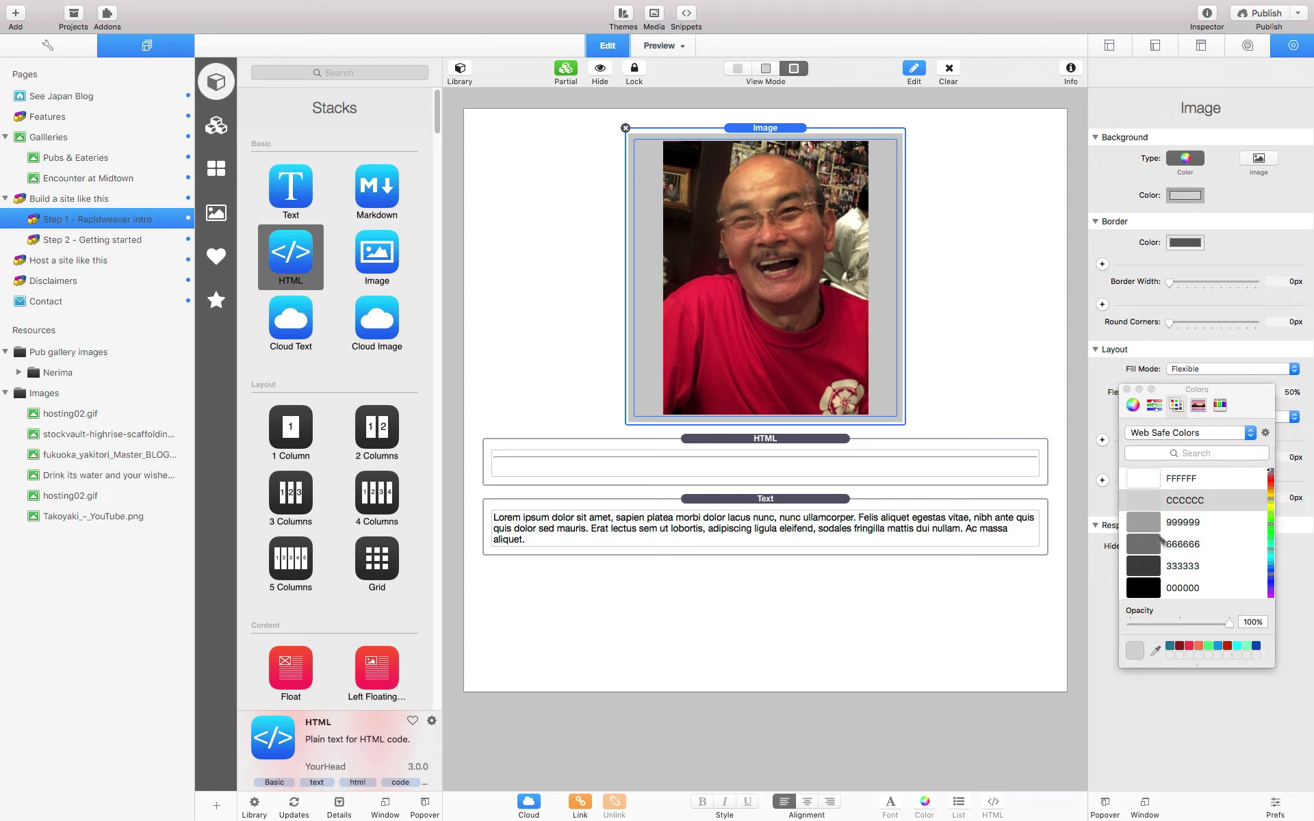
pyautogui.moveTo(1239, 391); pyautogui.dragTo(1075, 141)
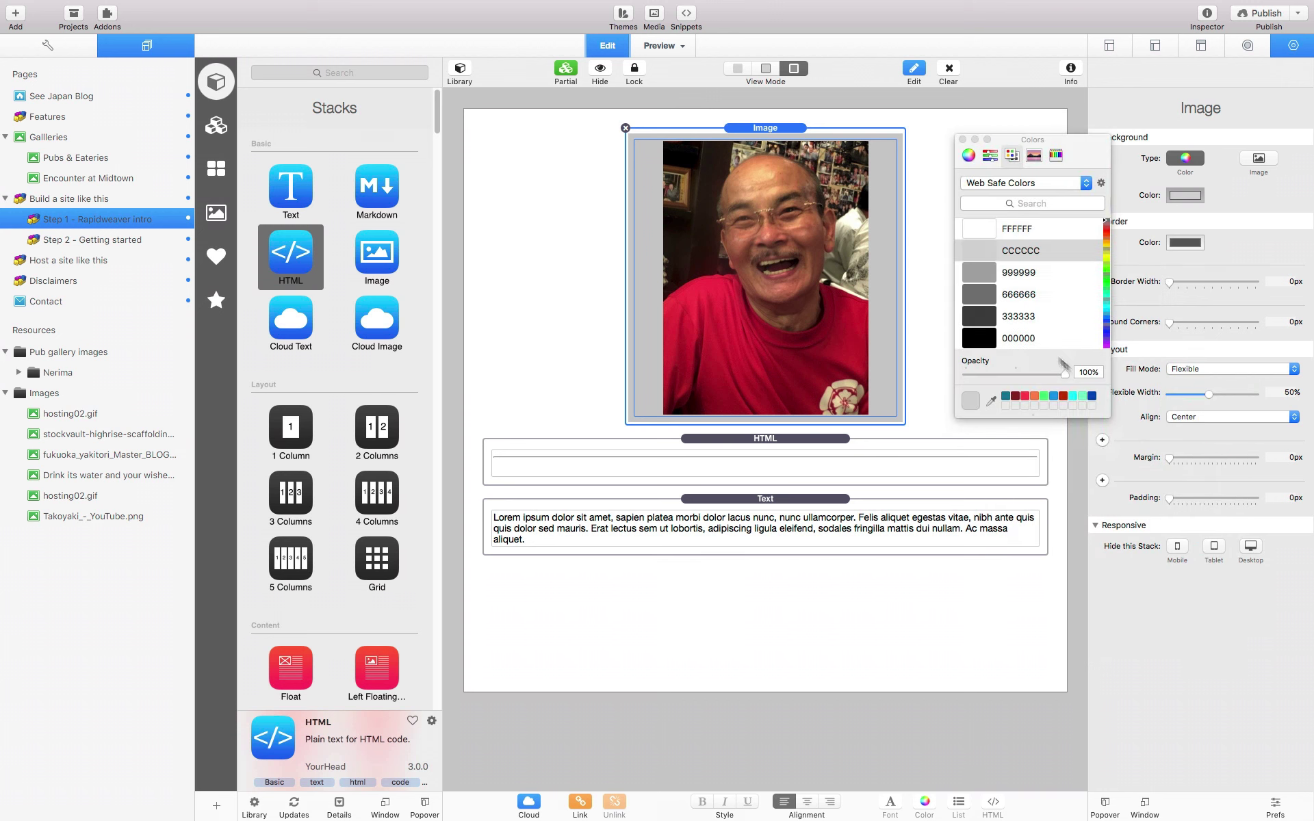
pyautogui.click(1034, 157)
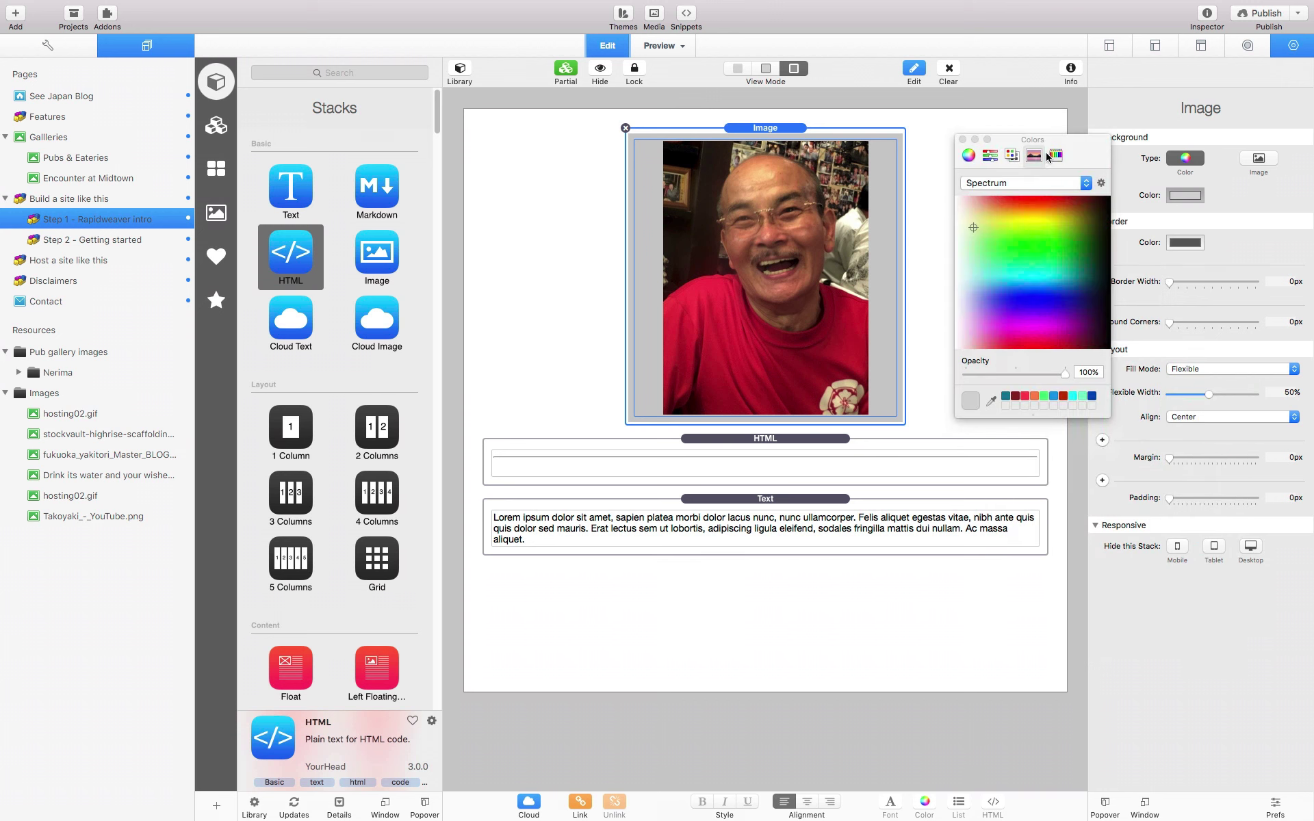
pyautogui.click(994, 157)
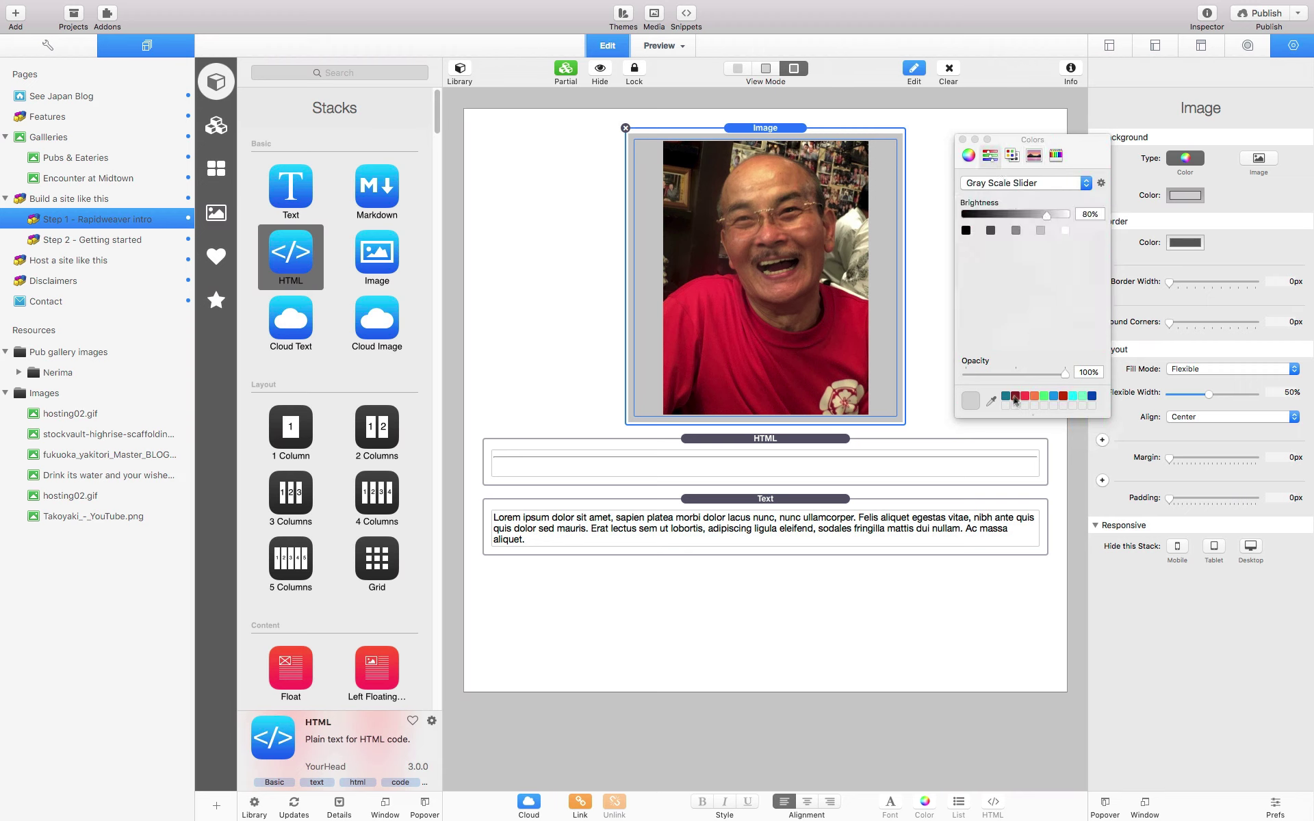
pyautogui.click(992, 404)
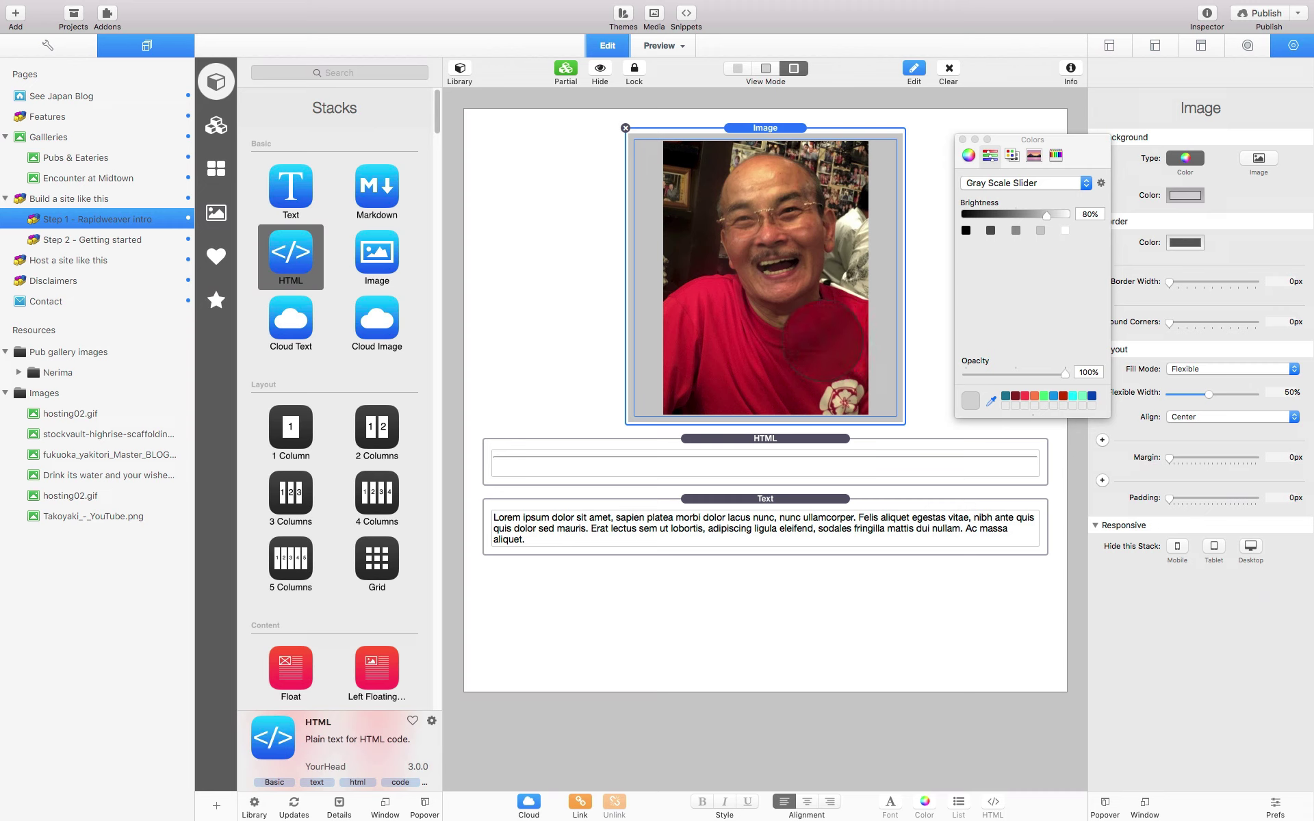
pyautogui.click(822, 339)
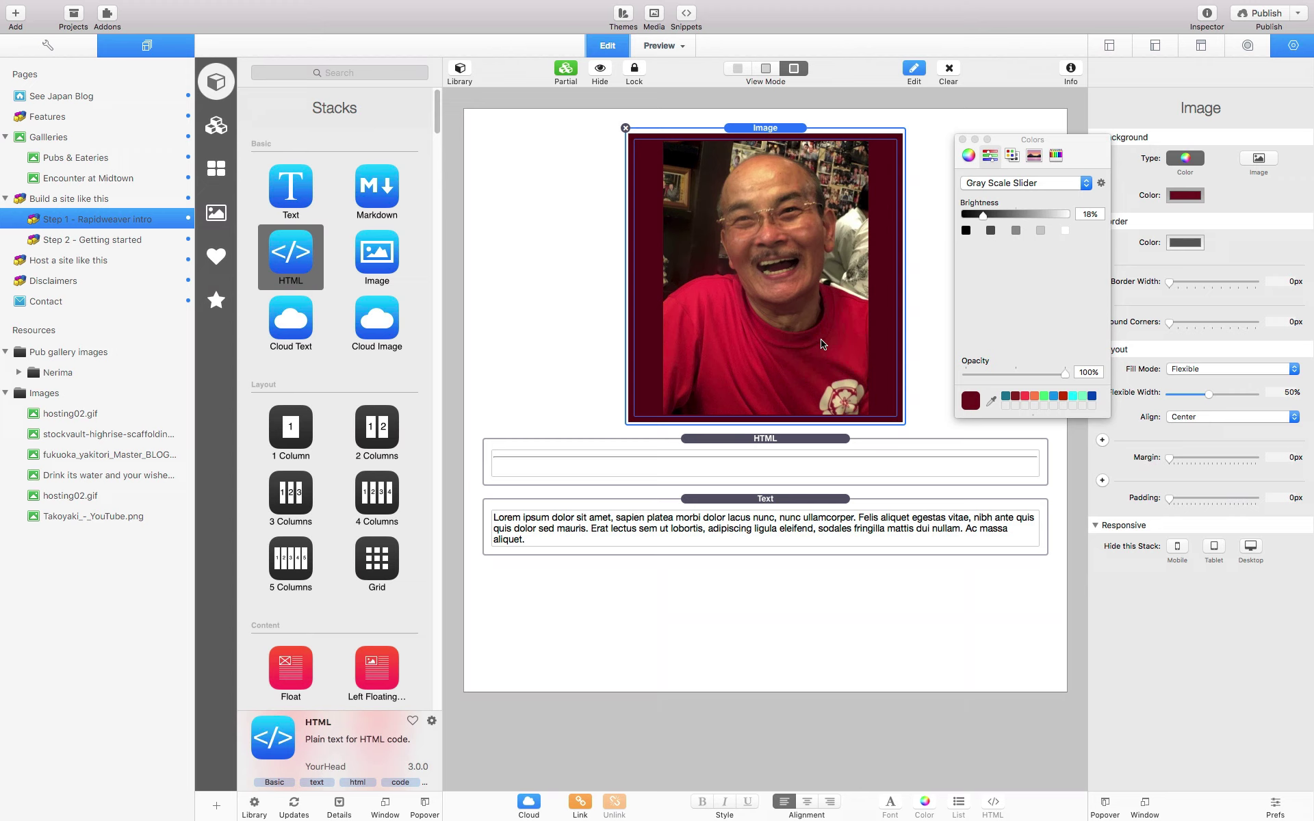
pyautogui.click(991, 402)
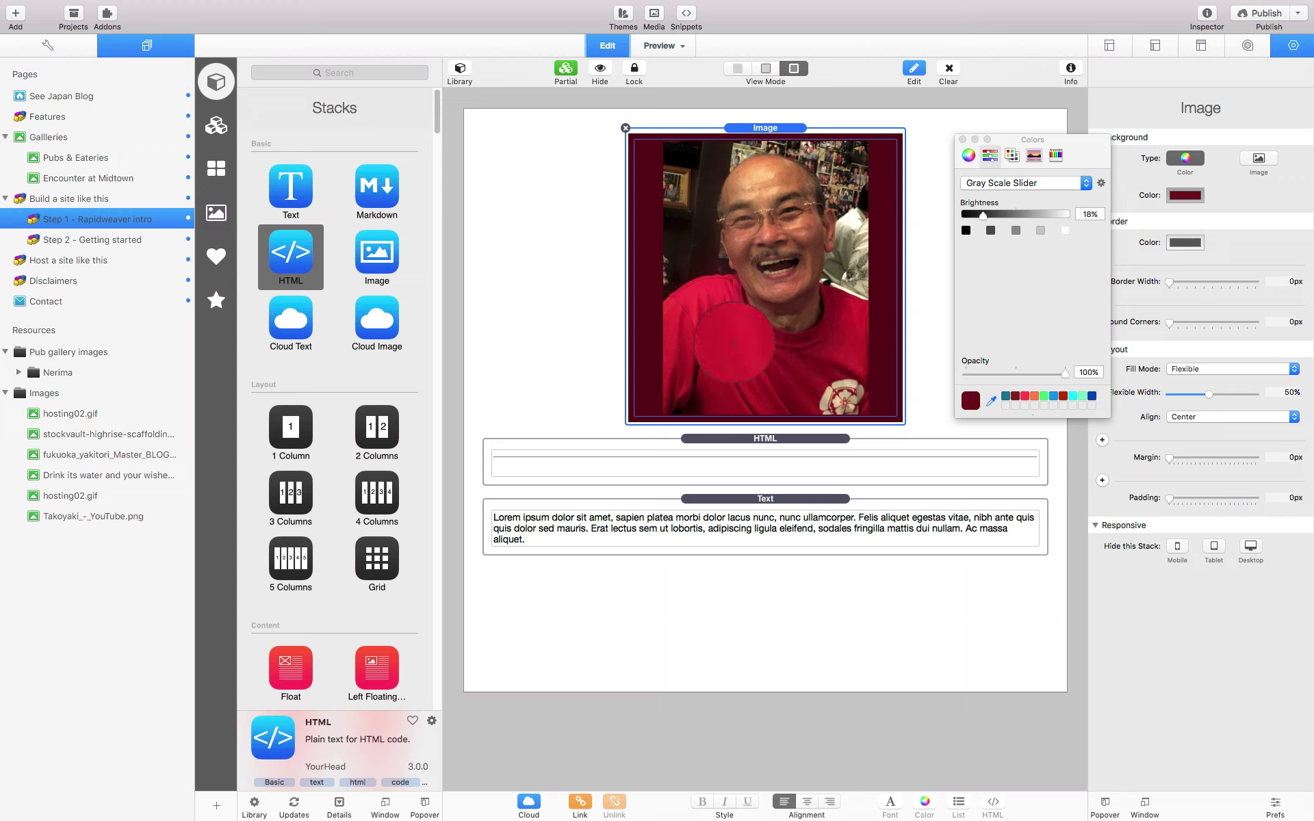
pyautogui.click(841, 384)
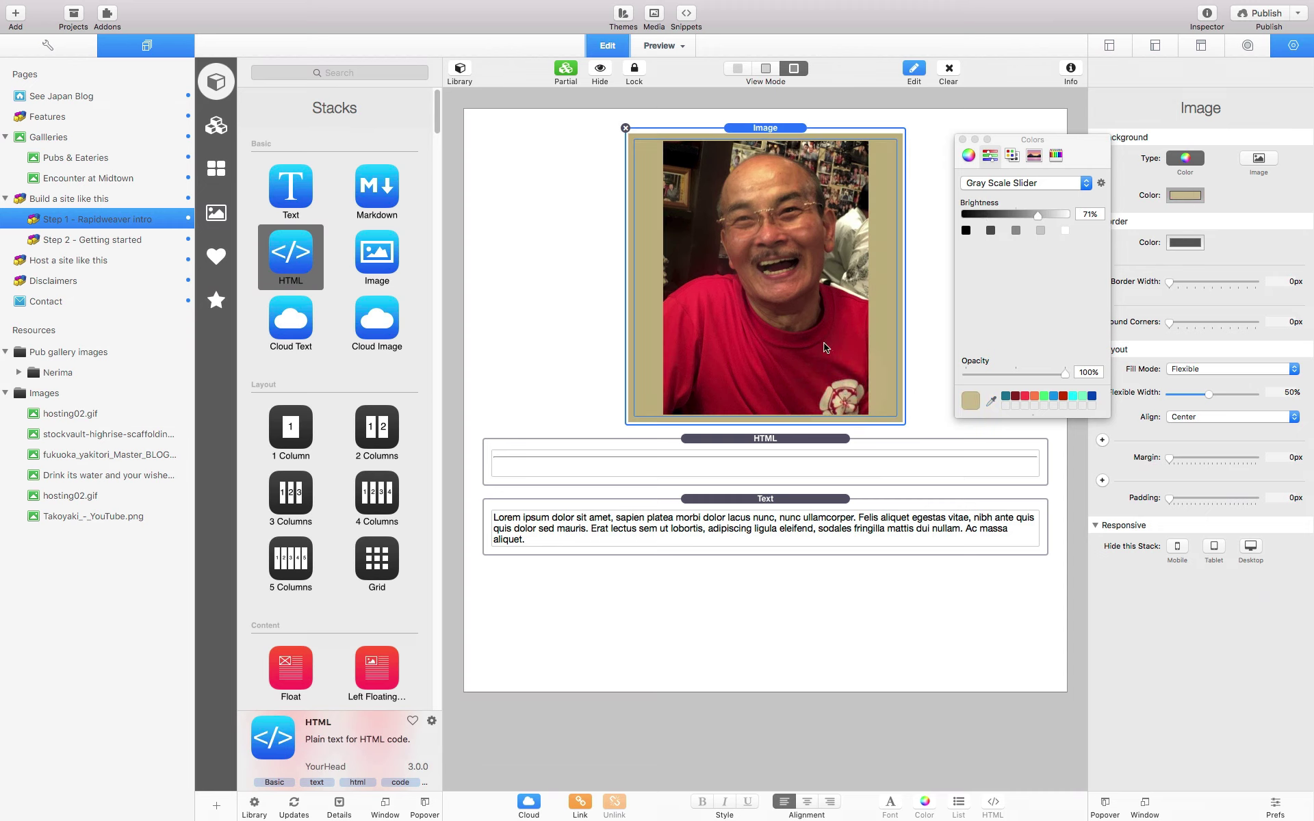
pyautogui.click(991, 401)
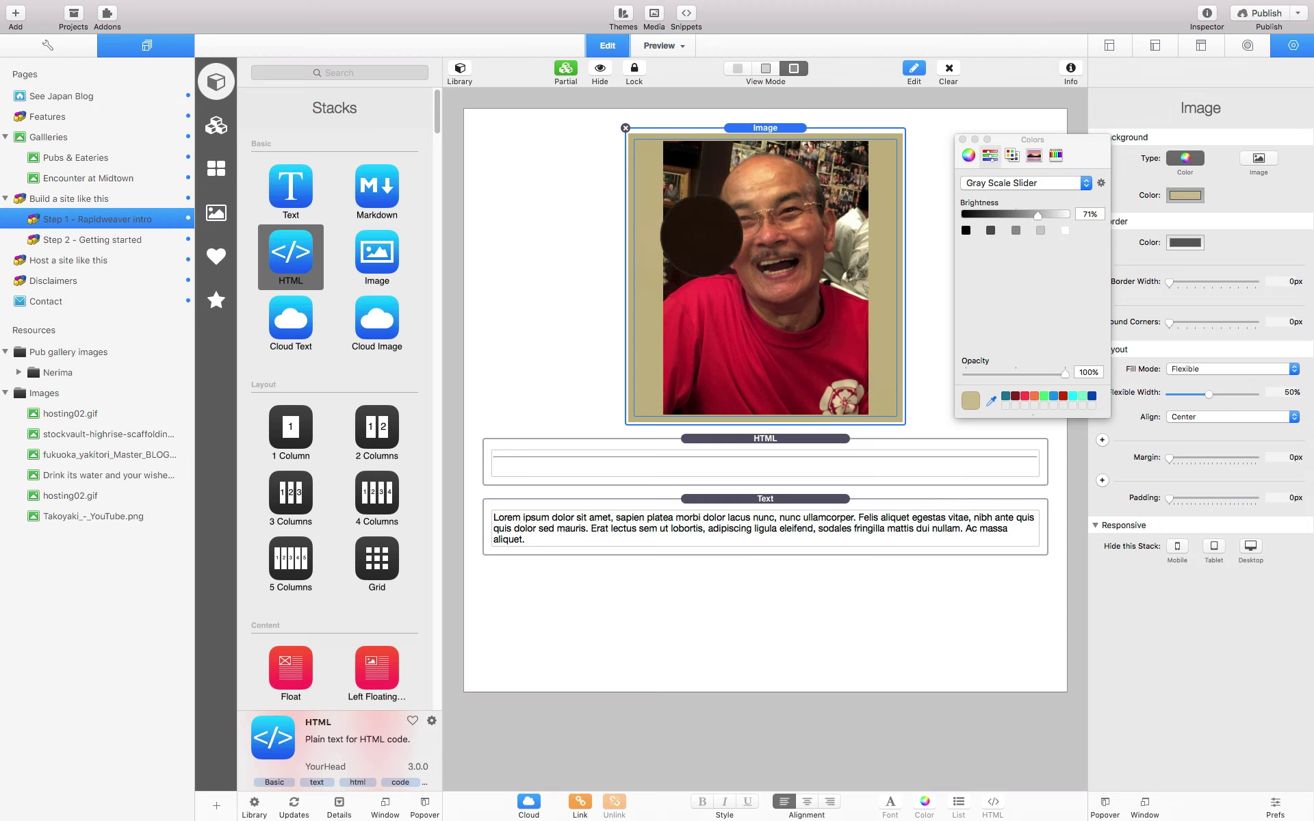
pyautogui.click(701, 234)
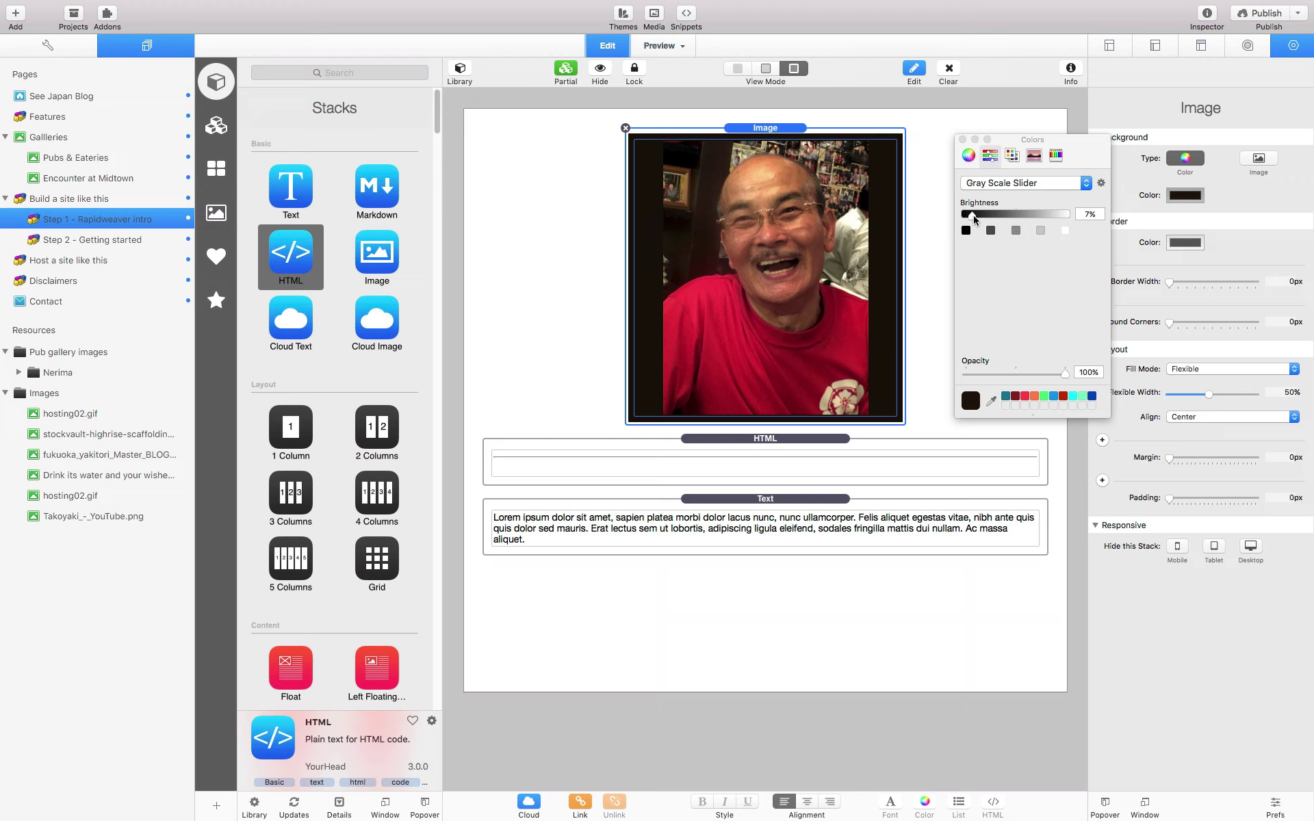
pyautogui.moveTo(973, 215)
pyautogui.mouseDown()
pyautogui.moveTo(1003, 213)
pyautogui.moveTo(985, 219)
pyautogui.mouseUp()
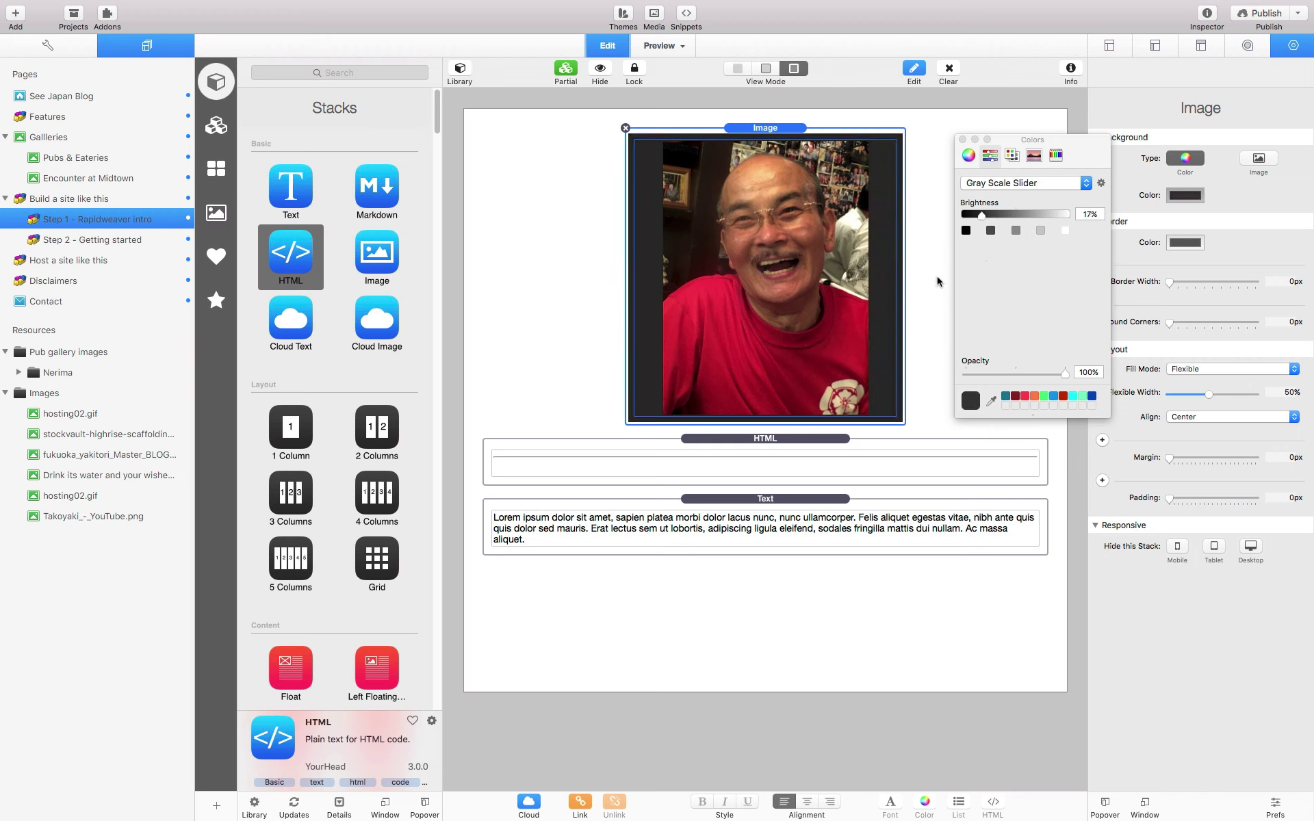
pyautogui.click(962, 139)
# Give the Image stack a 10px margin and 11px padding around the photo
pyautogui.click(657, 46)
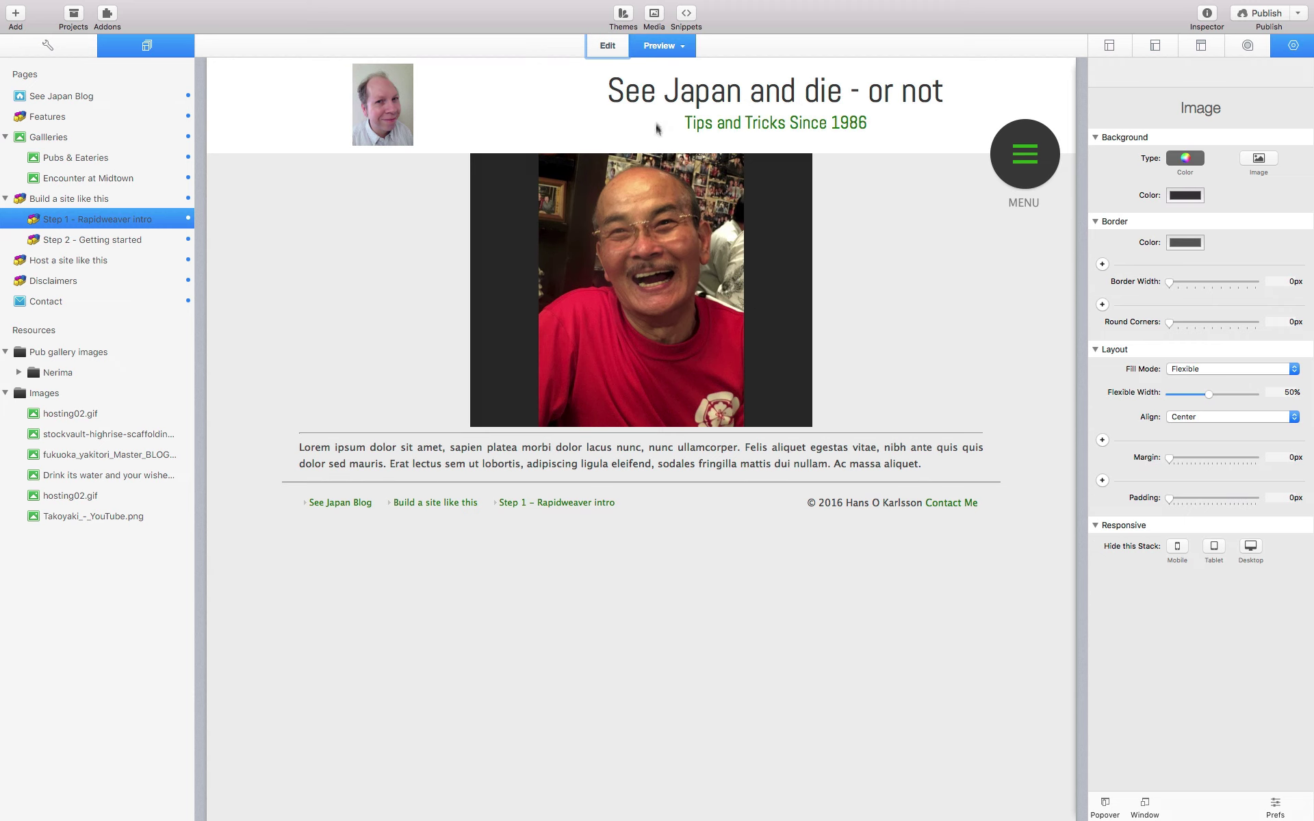
pyautogui.click(608, 46)
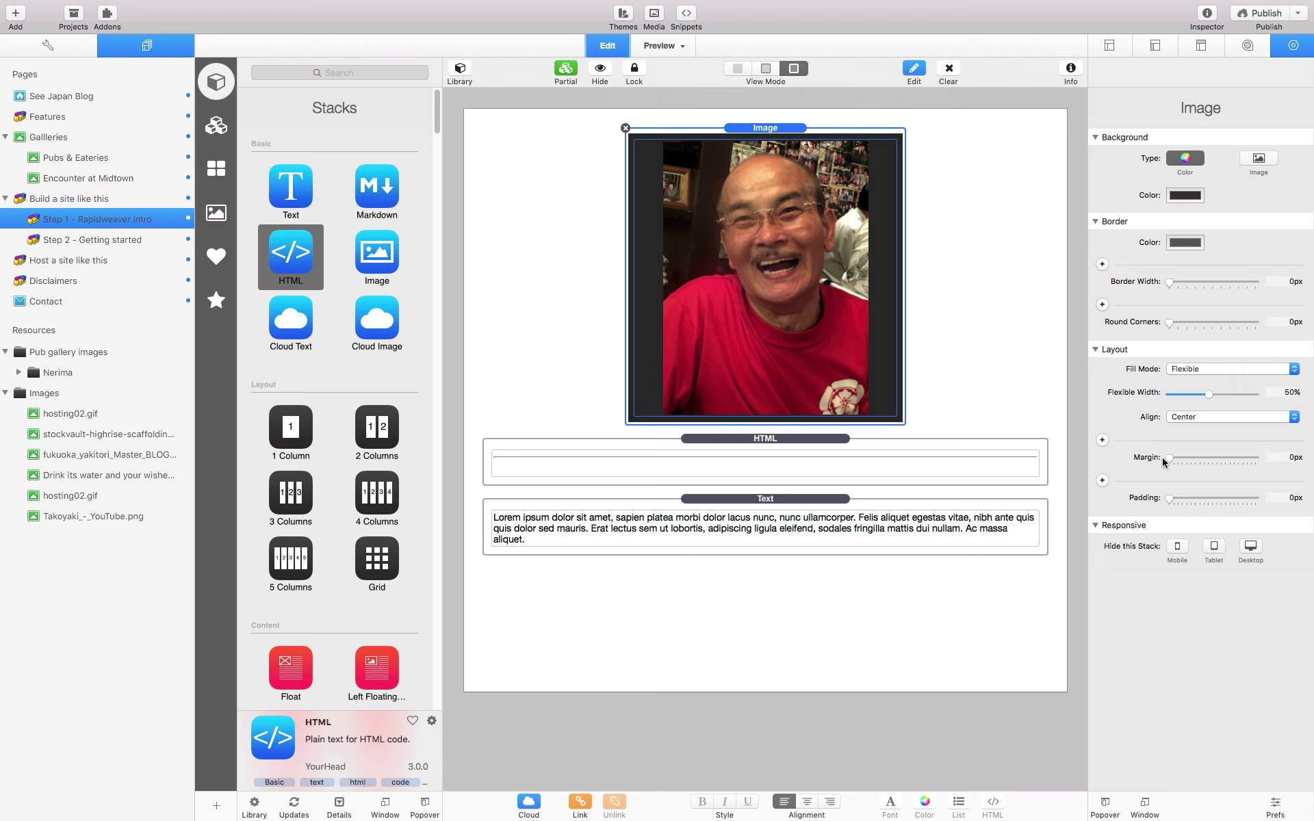
pyautogui.moveTo(1169, 457); pyautogui.dragTo(1213, 498)
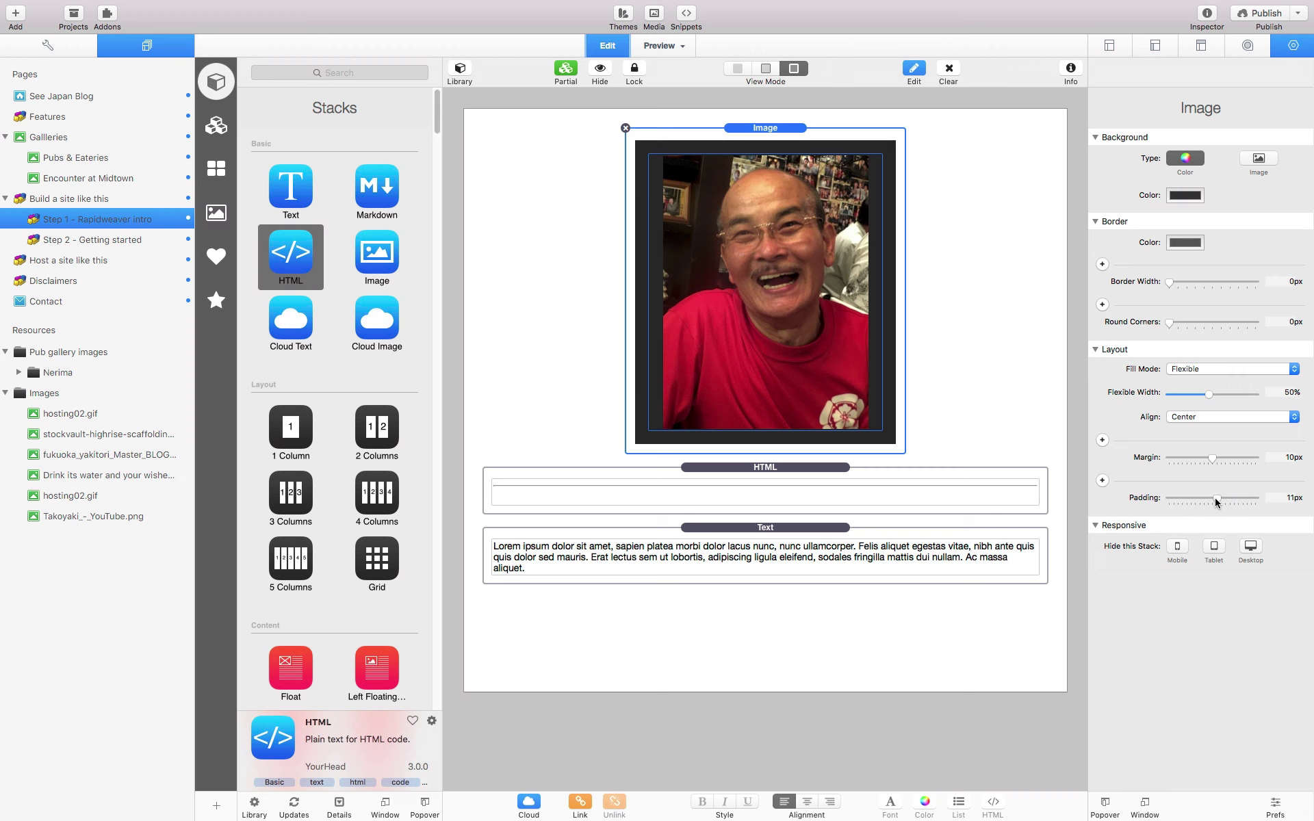
pyautogui.click(800, 561)
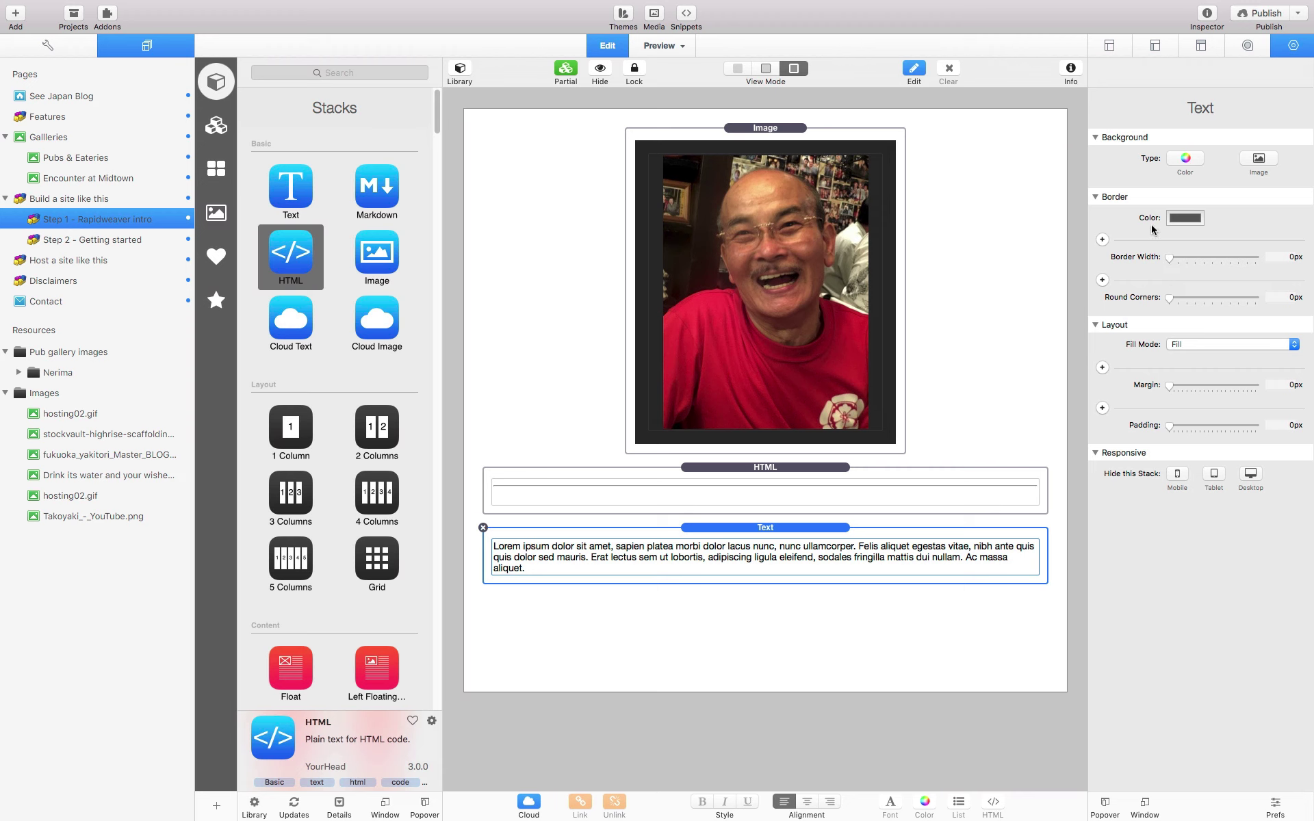
# Set the Text stack's background to a light grey colour at 75% brightness
pyautogui.click(1185, 158)
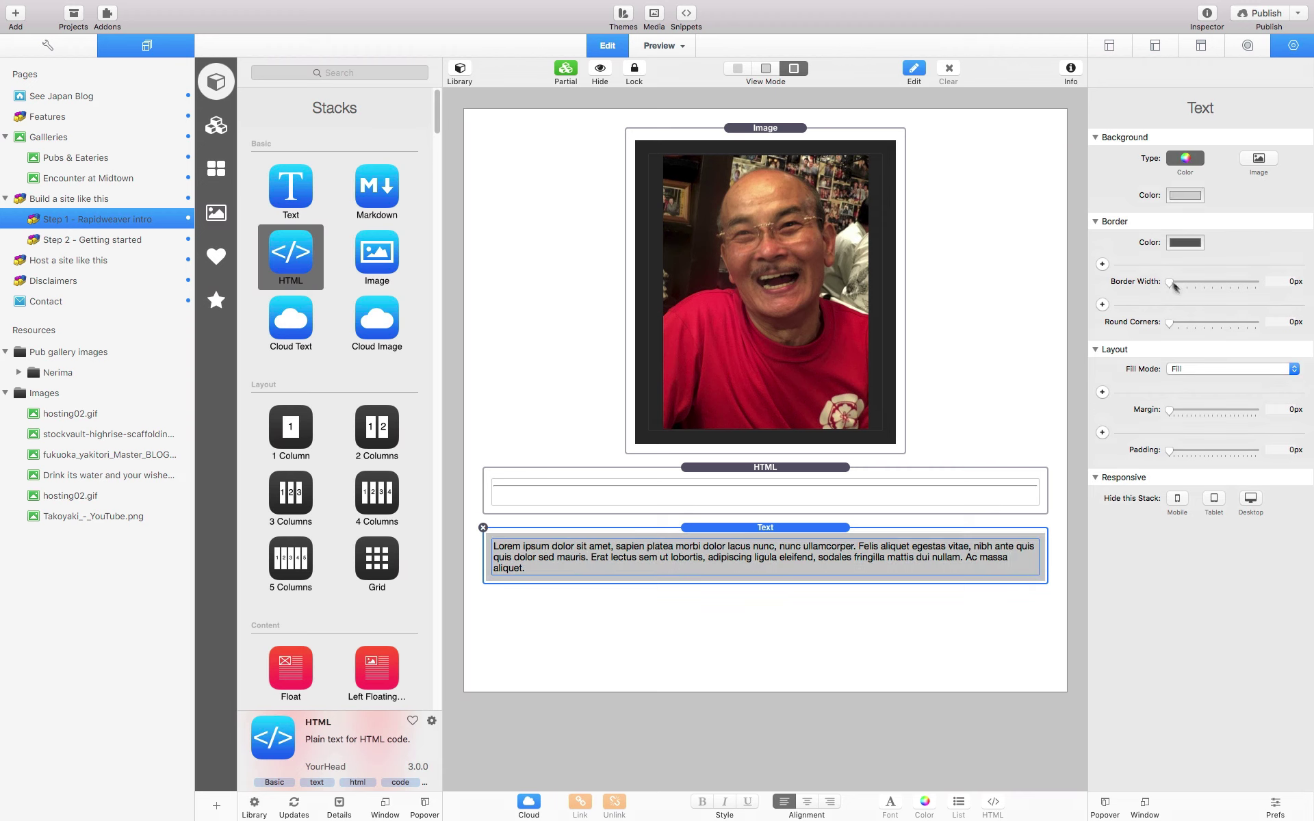
pyautogui.click(1178, 199)
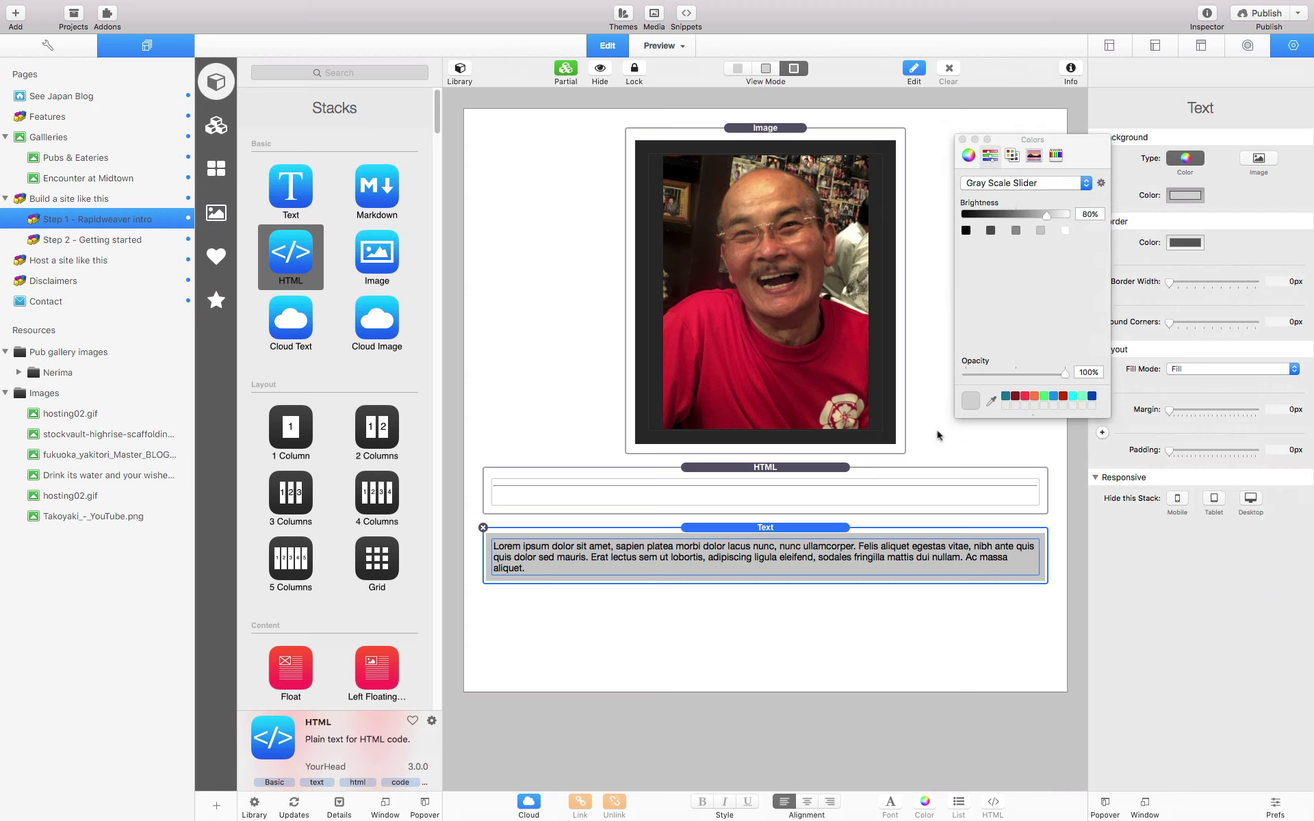
pyautogui.click(991, 401)
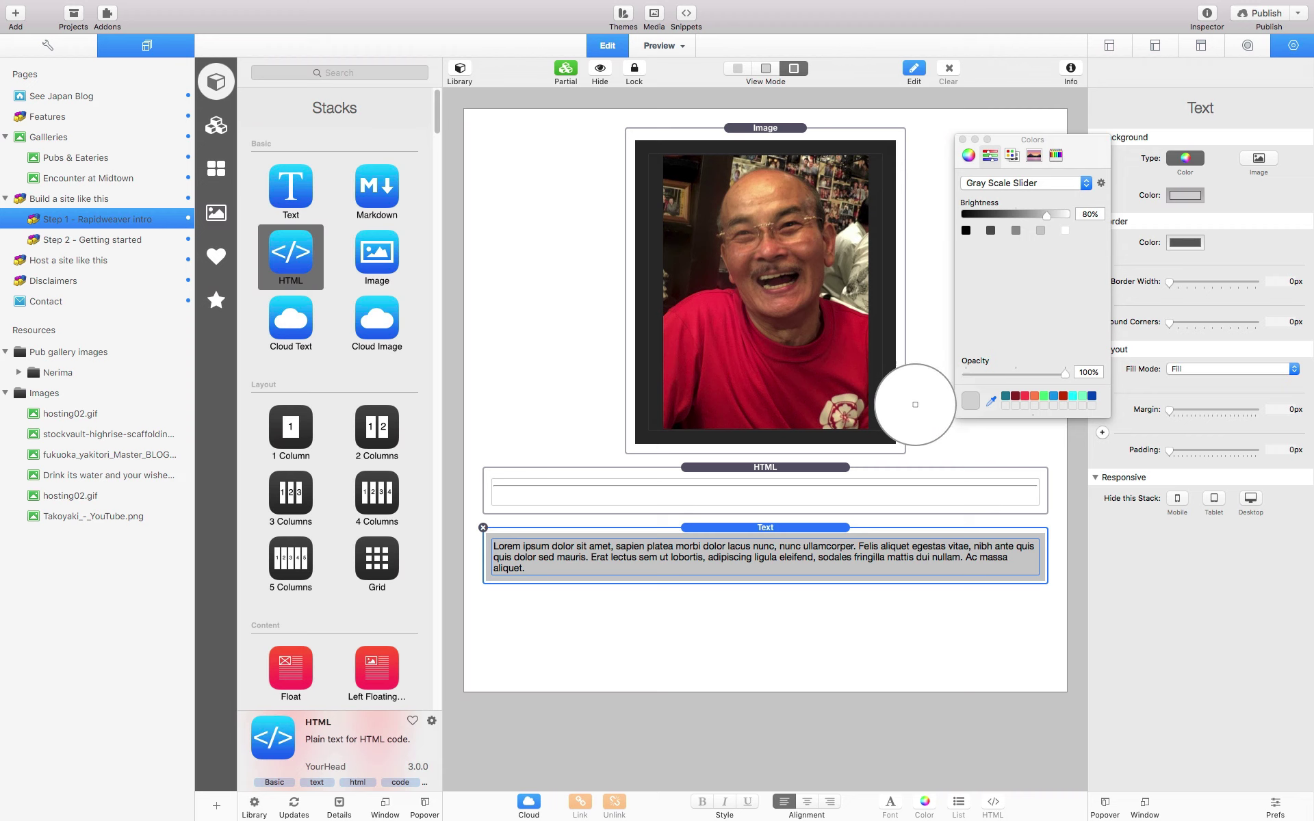
pyautogui.click(889, 391)
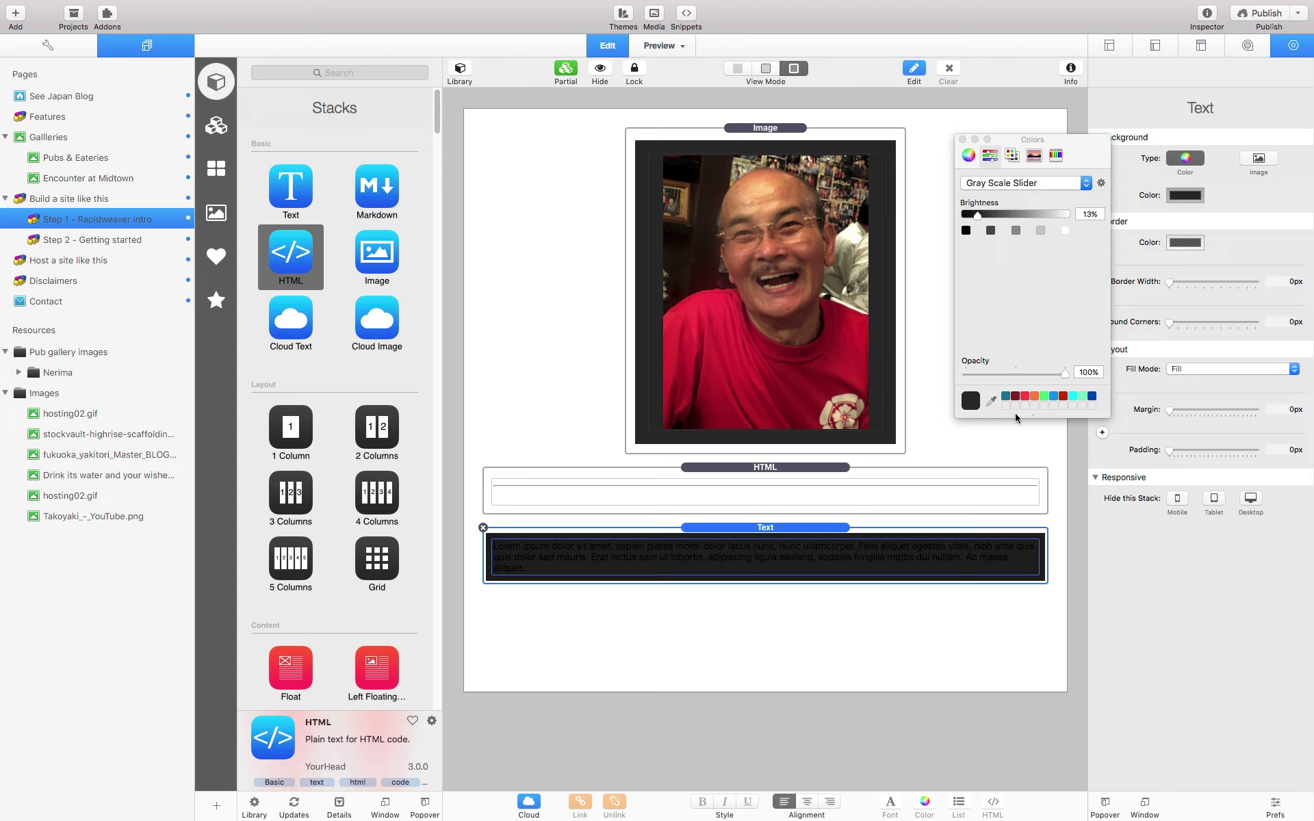
pyautogui.click(1040, 230)
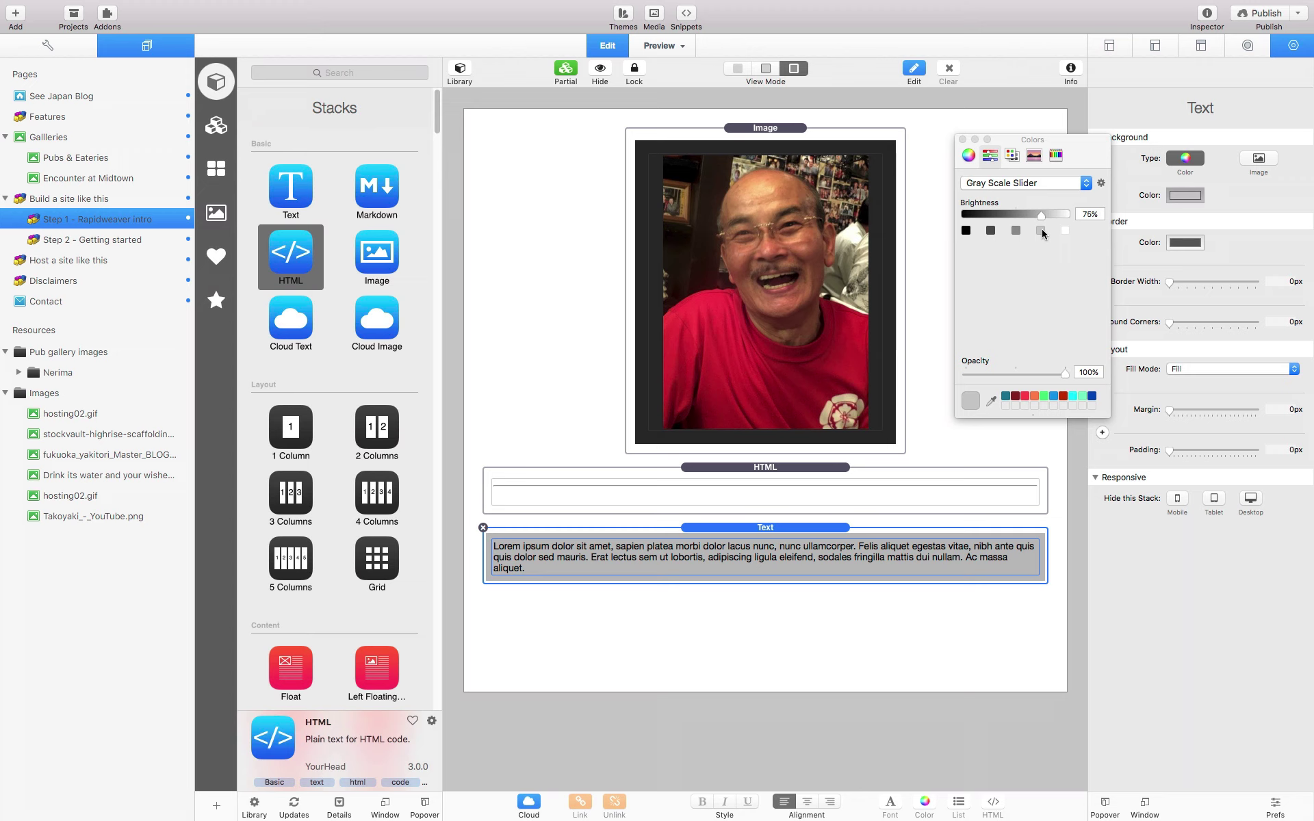
pyautogui.click(963, 140)
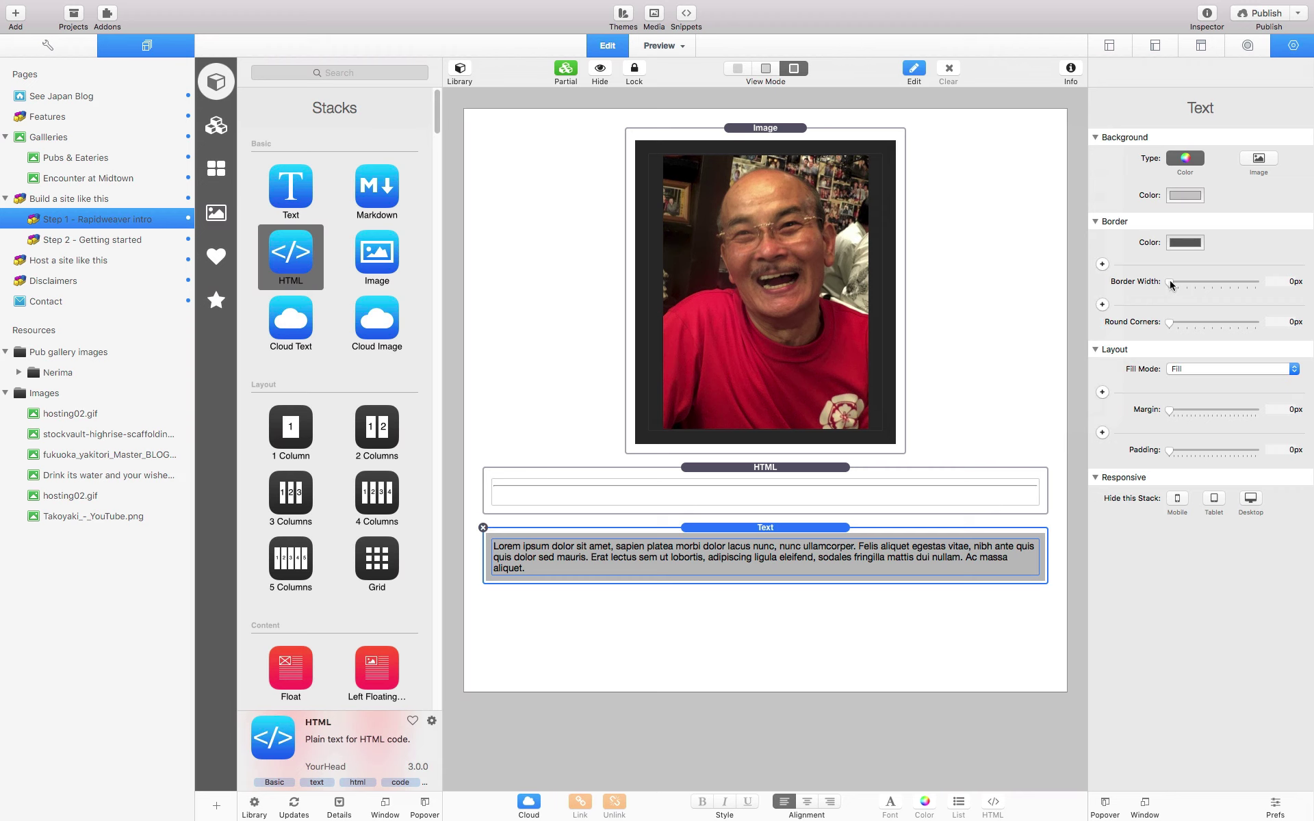
# Give the text box a 4px border, 10px rounded corners, 20px padding and margin
pyautogui.moveTo(1170, 285); pyautogui.dragTo(1206, 281)
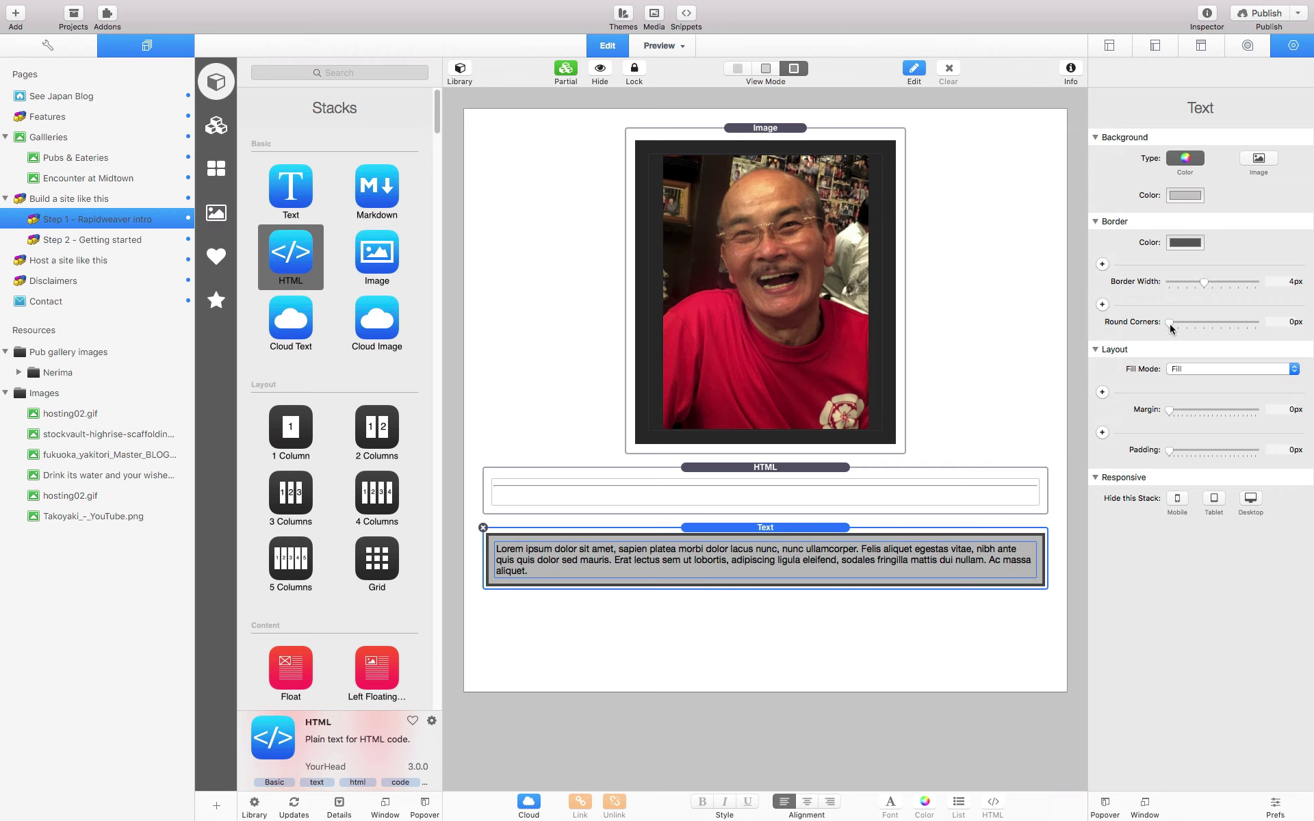
pyautogui.moveTo(1170, 325); pyautogui.dragTo(1271, 327)
pyautogui.moveTo(1169, 451); pyautogui.dragTo(1256, 459)
pyautogui.moveTo(1170, 411); pyautogui.dragTo(1267, 425)
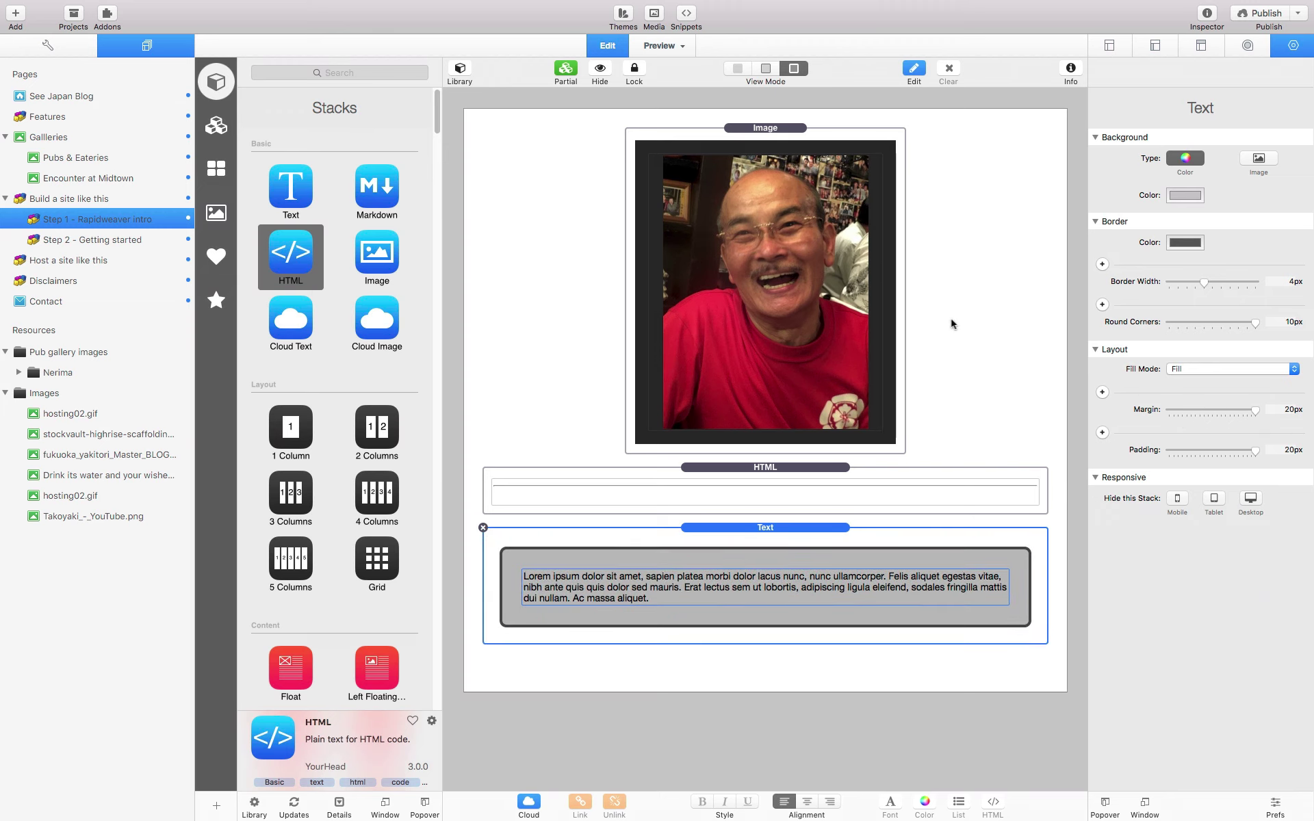
pyautogui.click(673, 48)
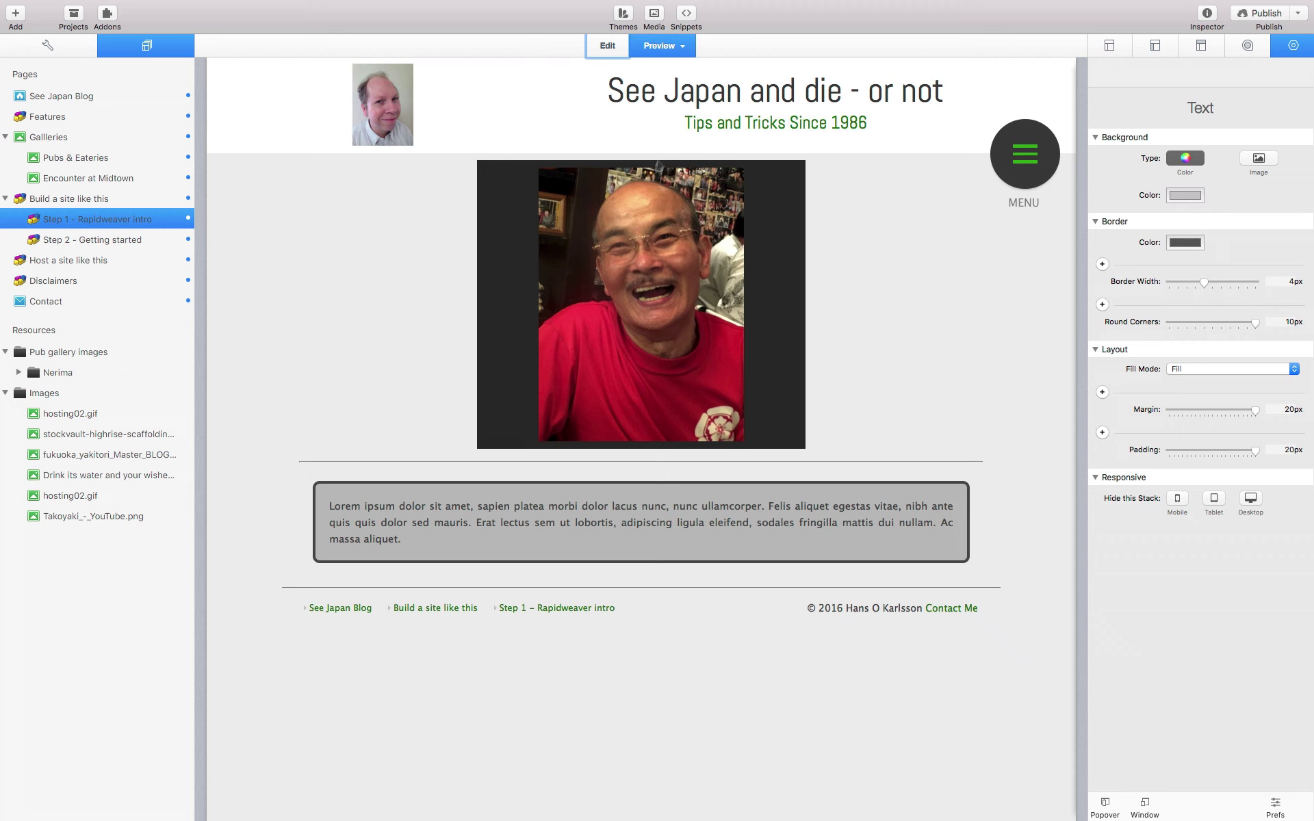
# Switch the Lorem ipsum text box to Flexible fill mode at 60% width, then preview the page
pyautogui.click(606, 48)
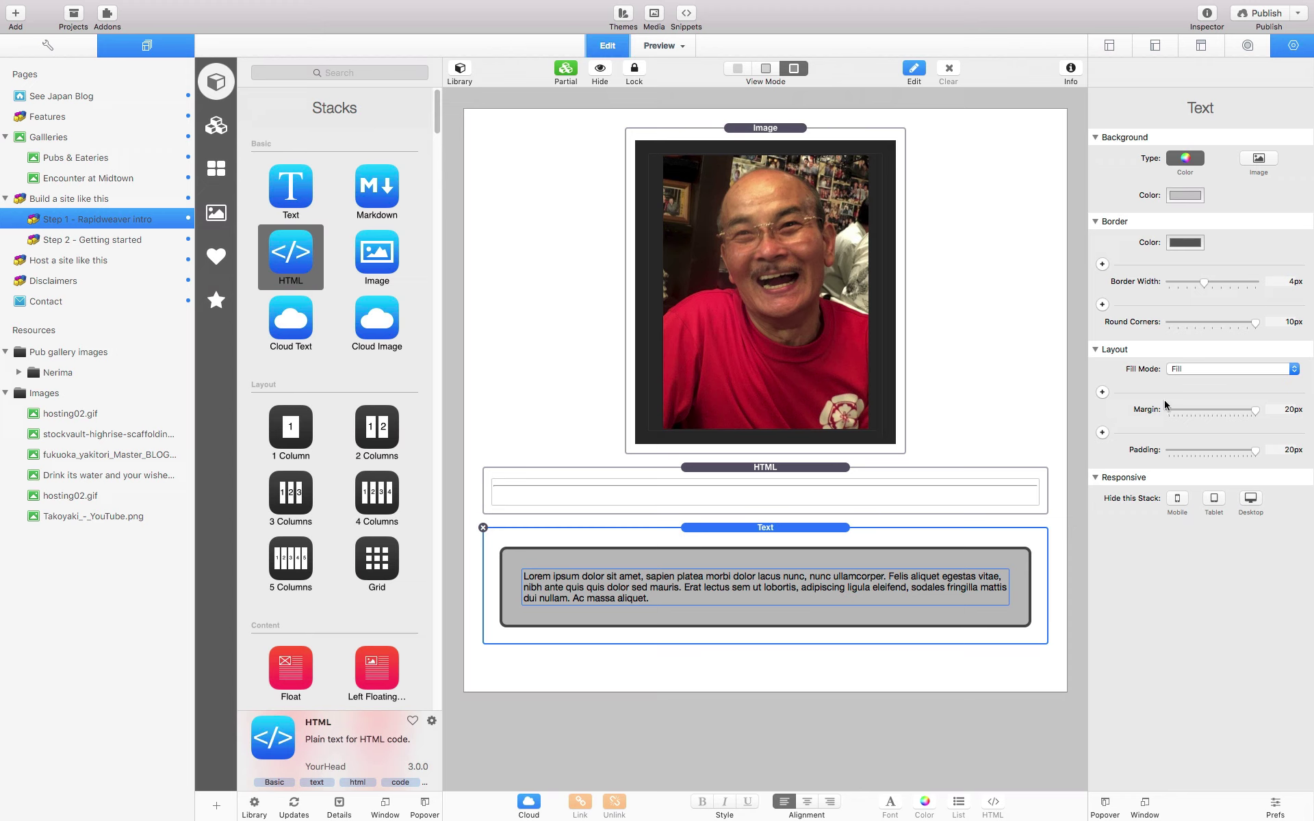
pyautogui.click(1187, 371)
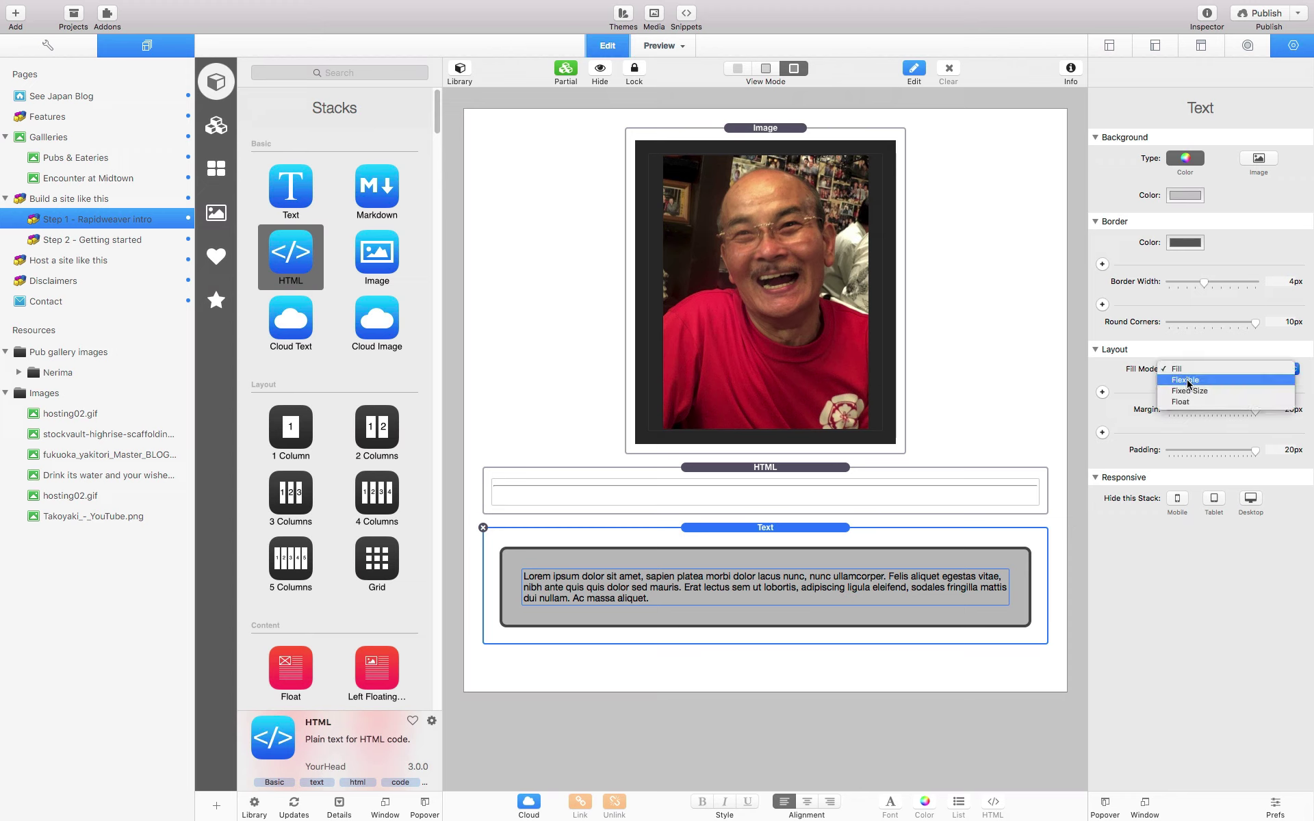
pyautogui.click(1188, 382)
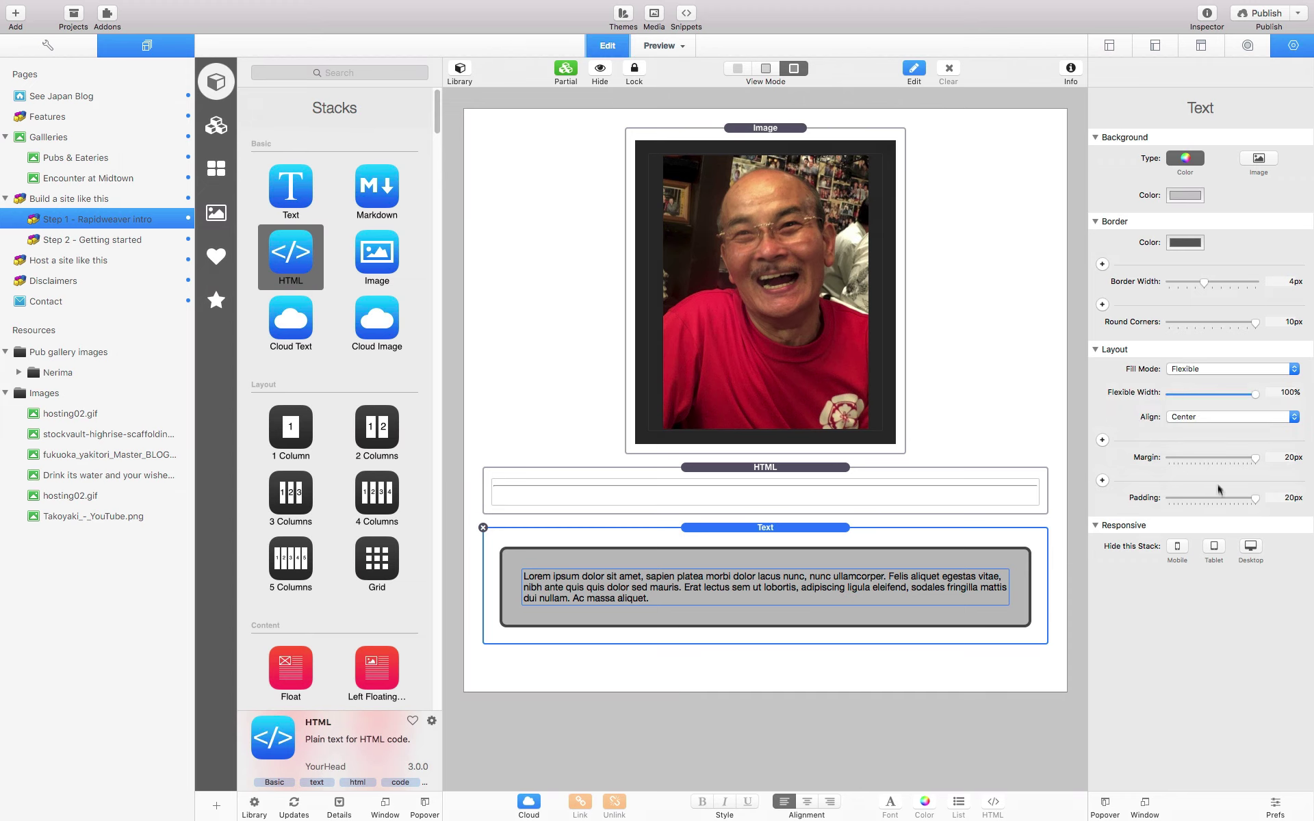
pyautogui.moveTo(1254, 397); pyautogui.dragTo(1218, 397)
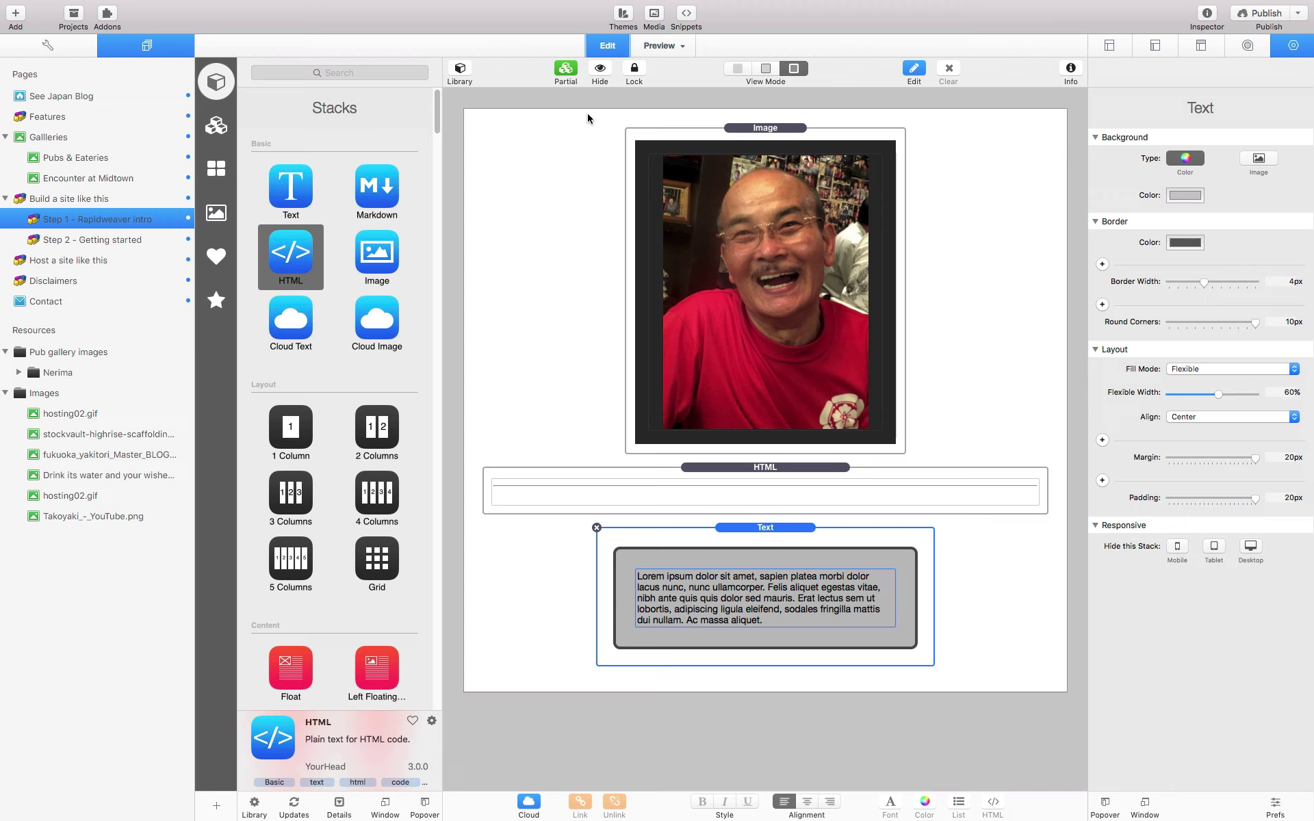
pyautogui.click(659, 45)
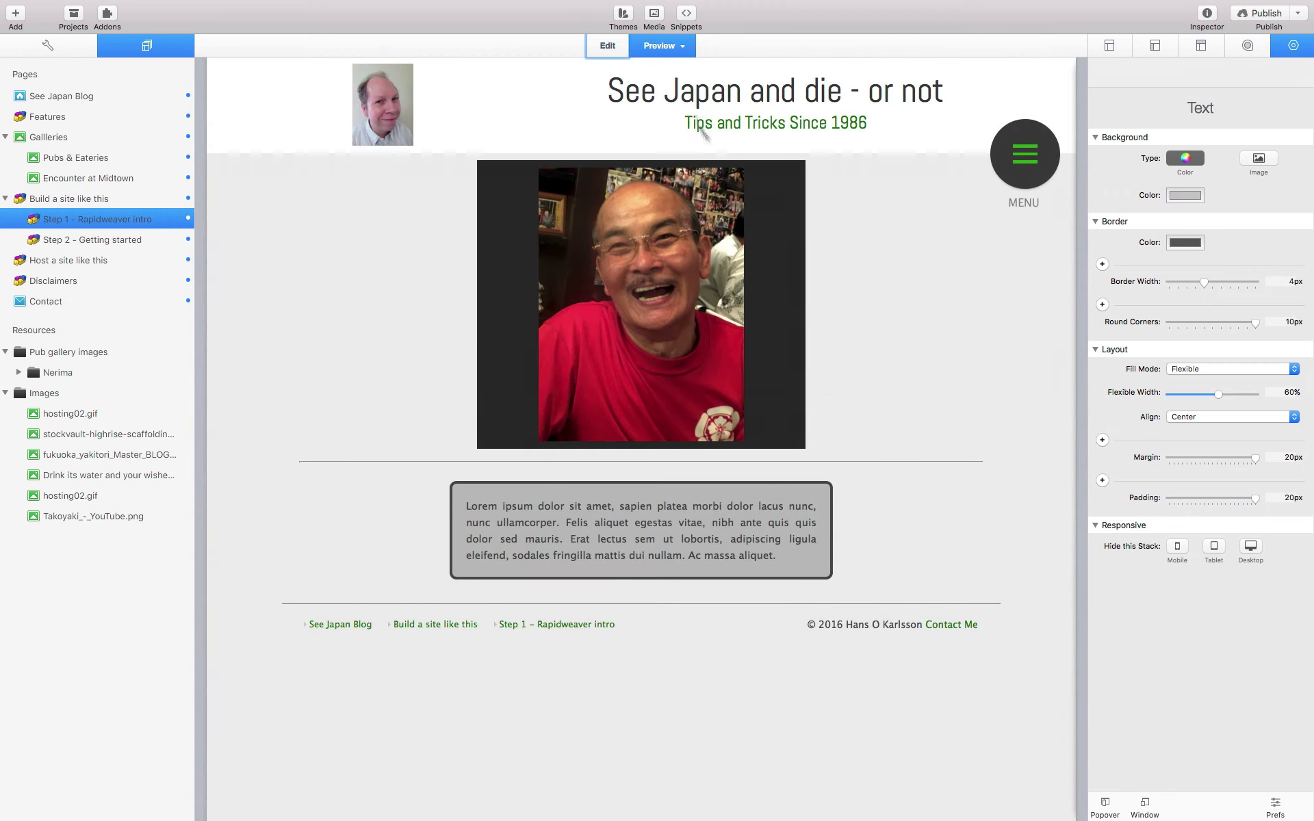
# Set the Image stack's border width to 7px and preview the finished page
pyautogui.click(606, 49)
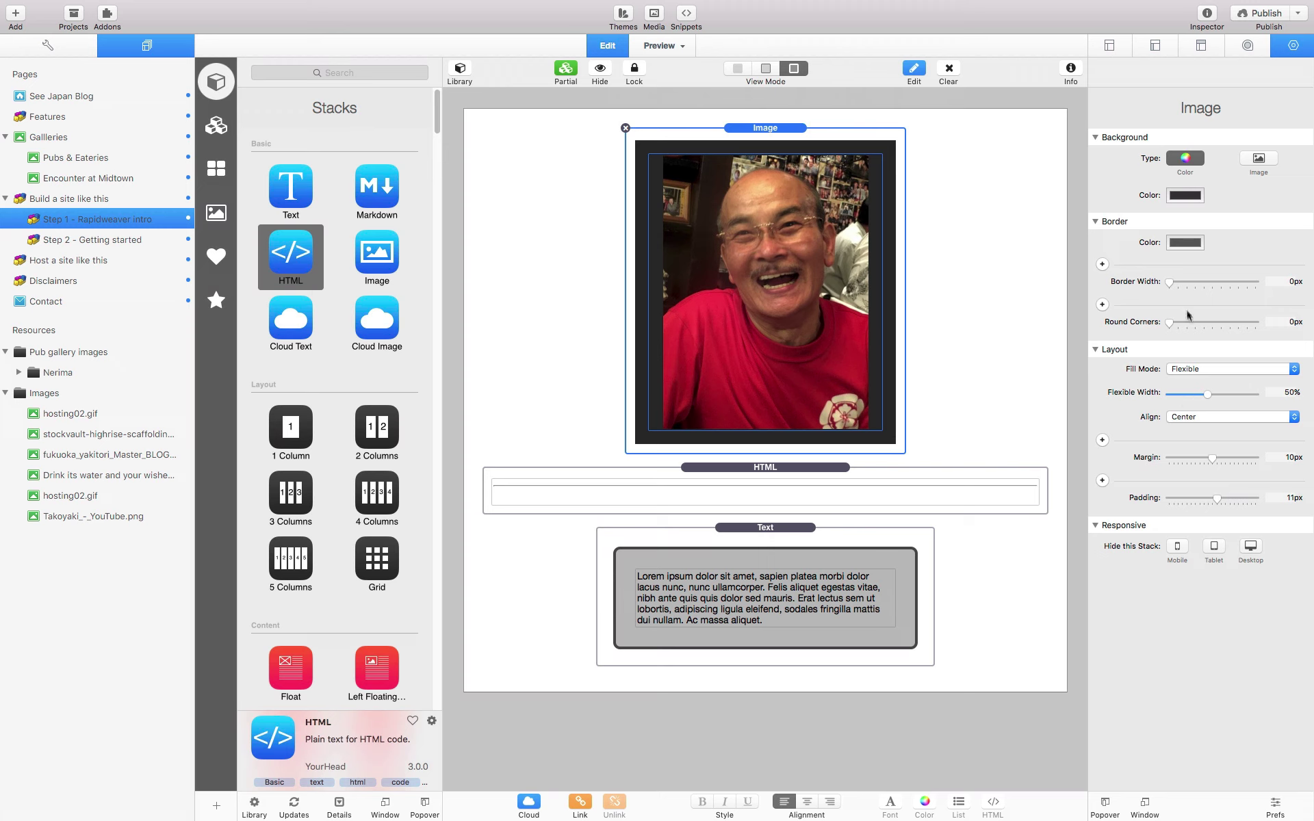
pyautogui.moveTo(1169, 283); pyautogui.dragTo(1230, 285)
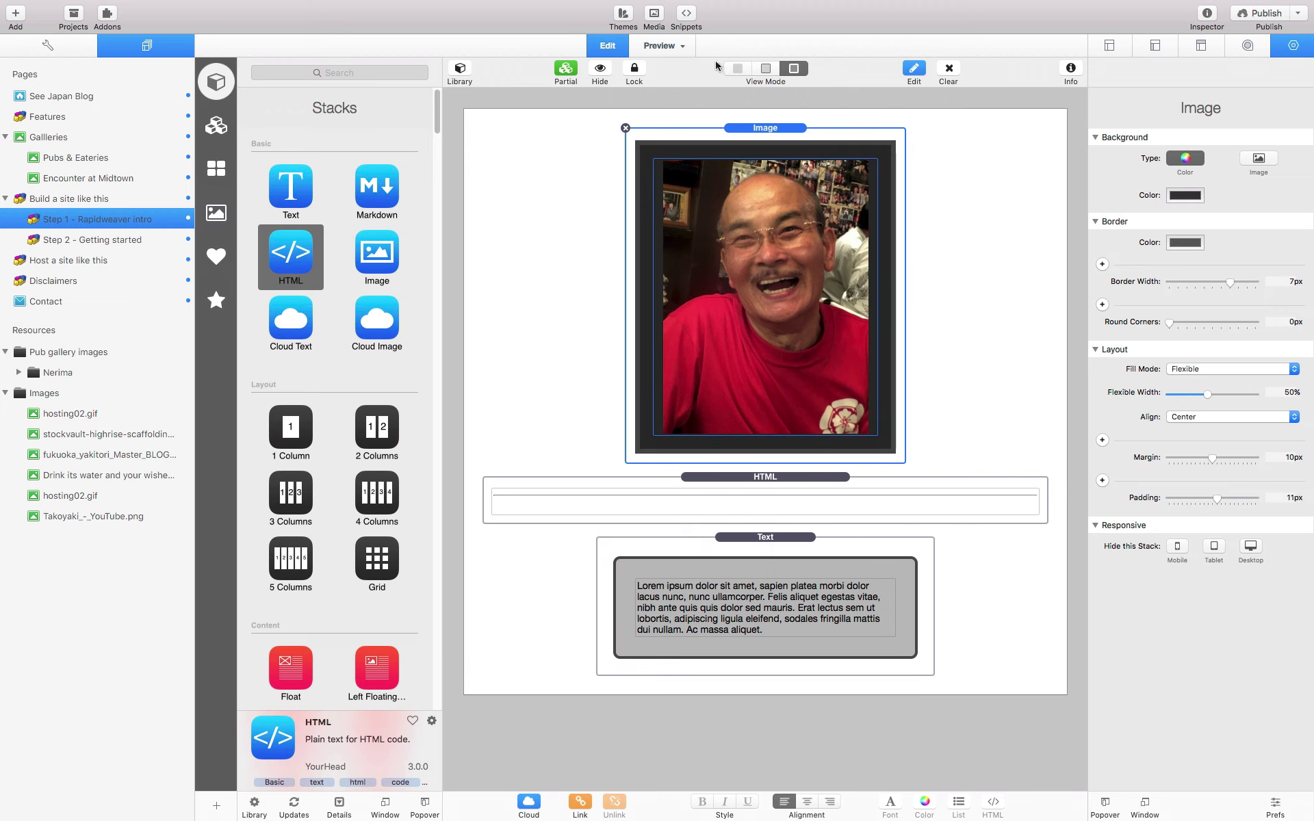
pyautogui.click(663, 46)
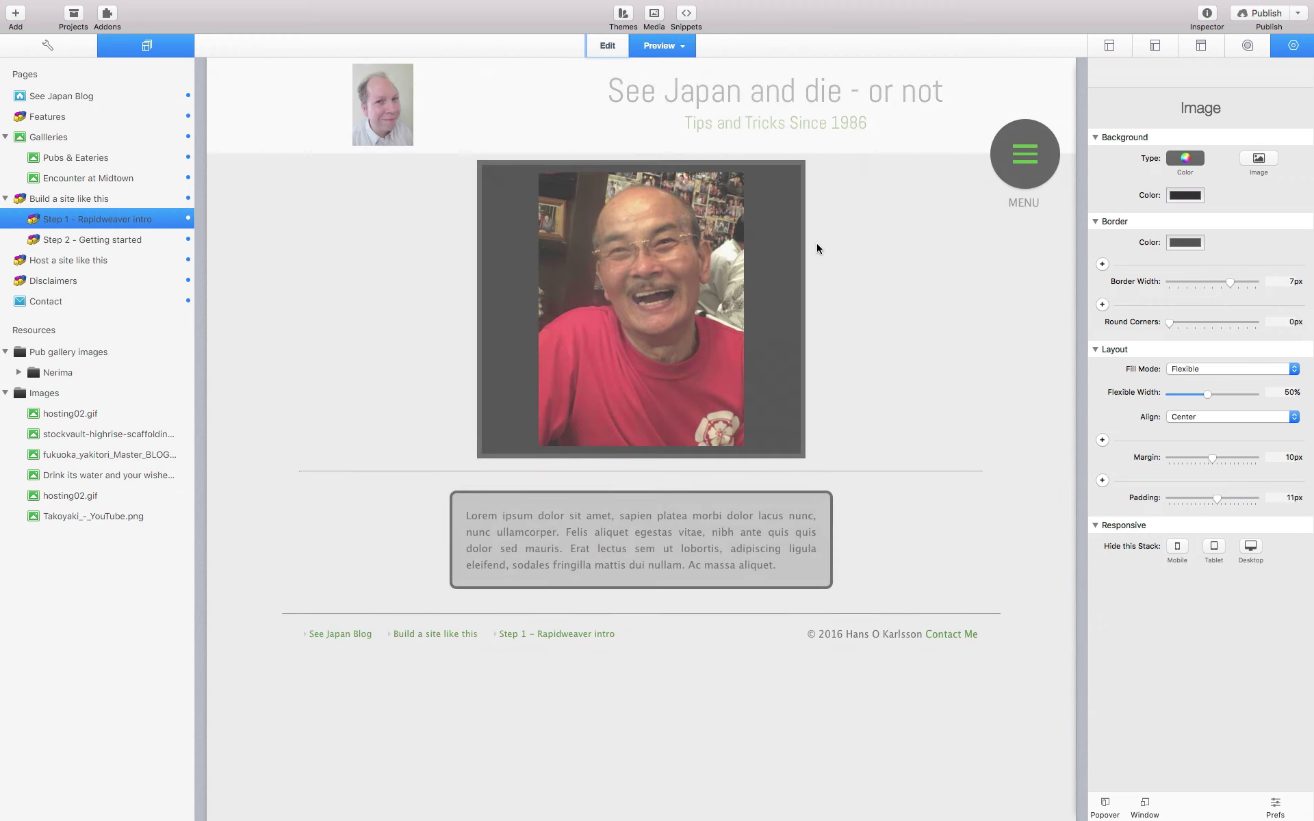